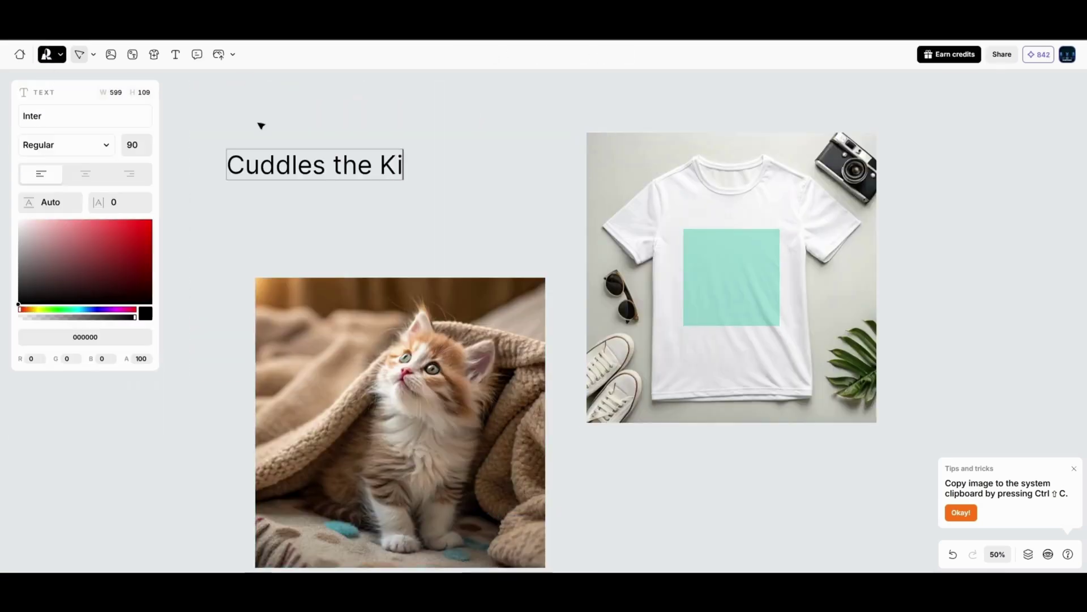
# Step: Finish the 'Cuddles the Kitten' title, frame it with the kitten, and recraft the frame
pyautogui.write('tten')
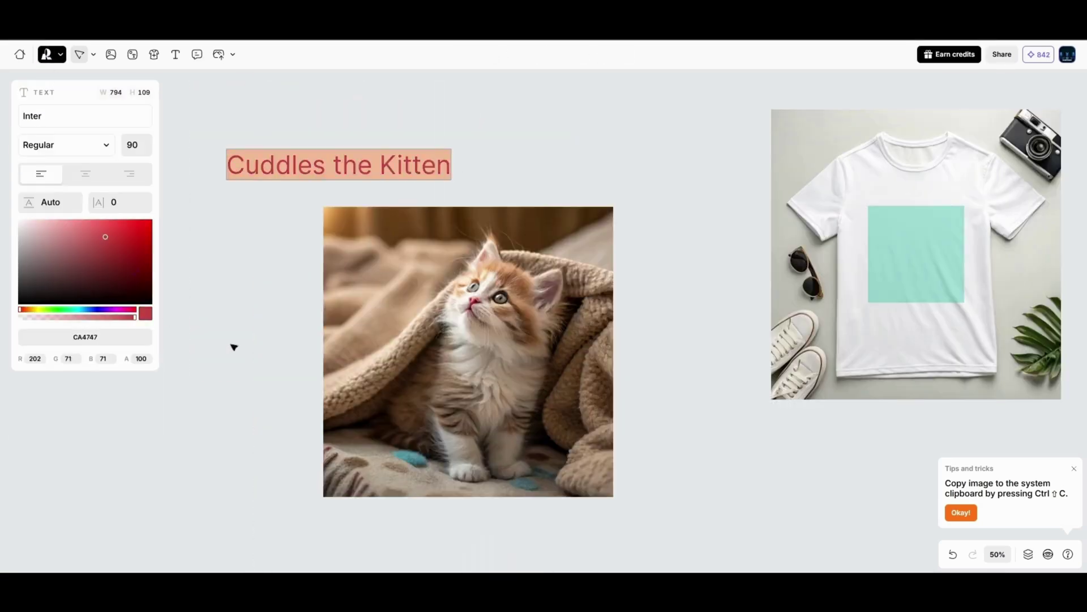
pyautogui.moveTo(208, 128); pyautogui.dragTo(662, 498)
pyautogui.click(85, 292)
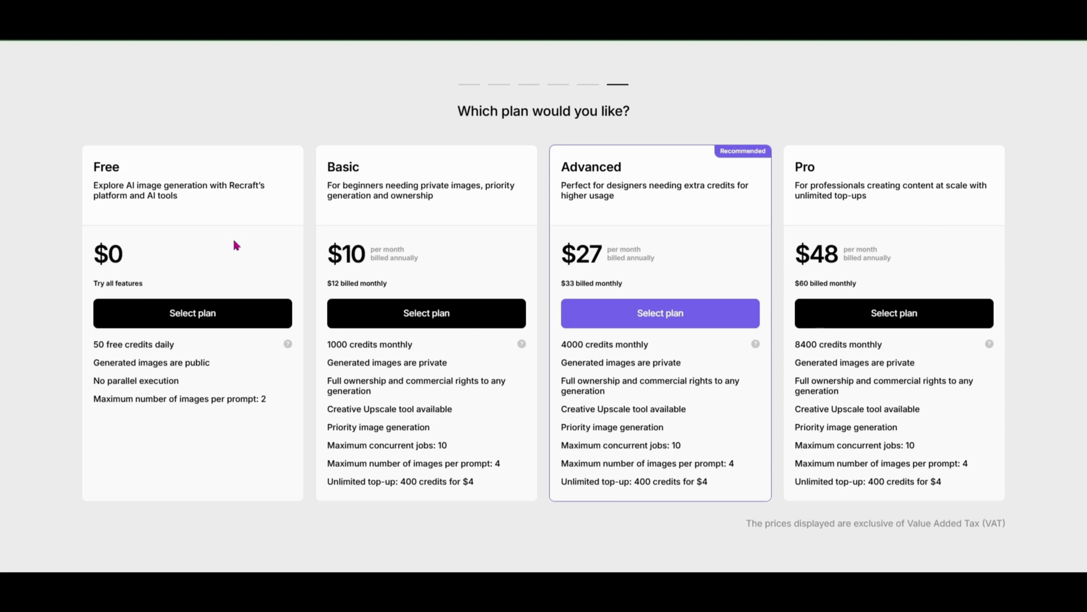
# Step: On the Free plan, generate an image set of black, orange, white, blue, pink and purple cats
pyautogui.click(212, 327)
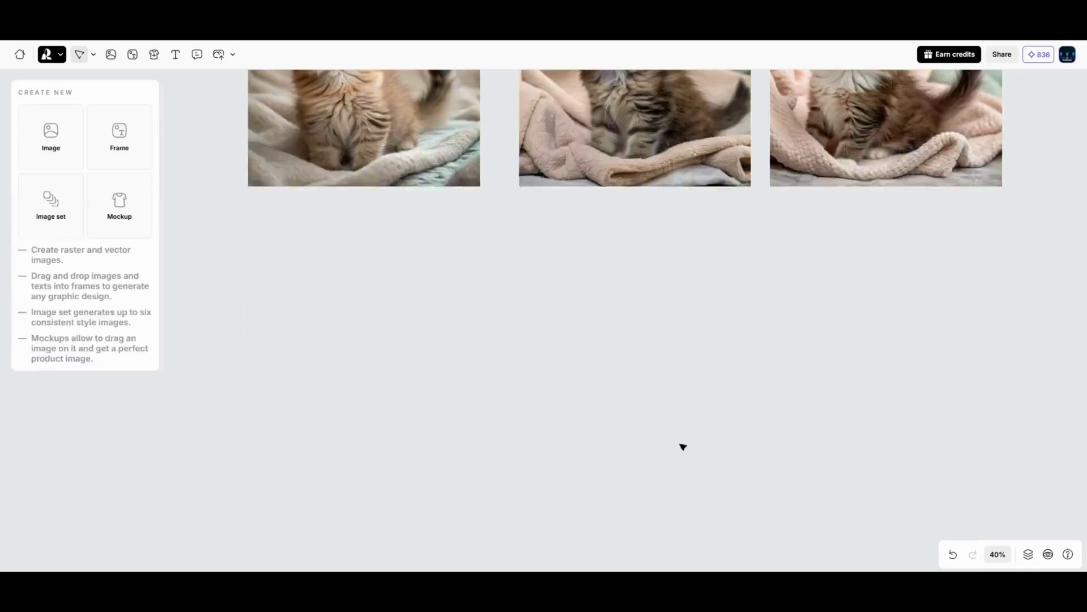
pyautogui.click(72, 161)
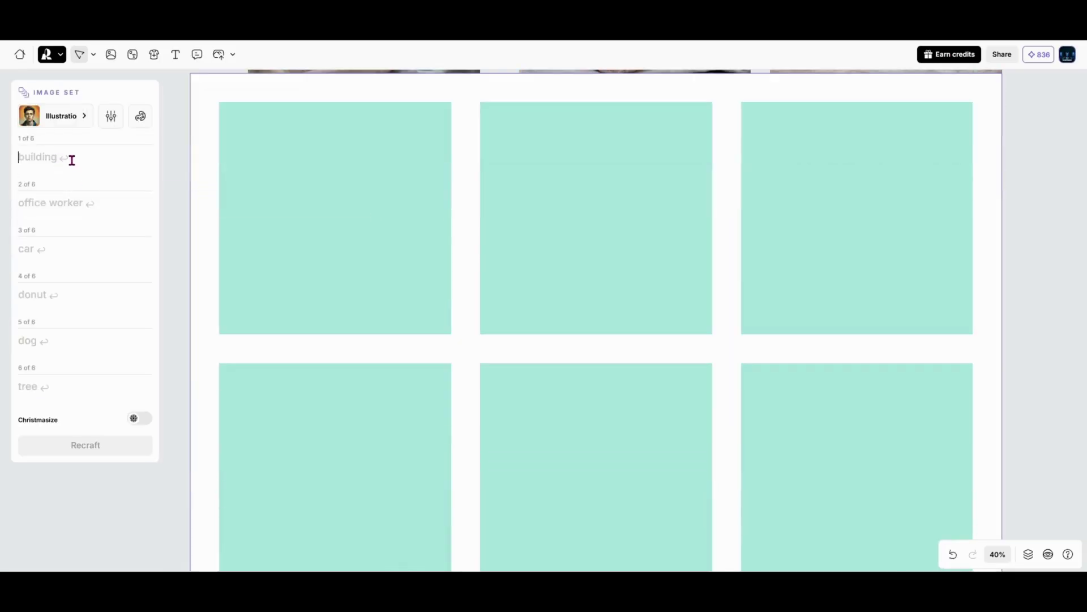
pyautogui.write('black cat')
pyautogui.press('Tab')
pyautogui.write('orange cat')
pyautogui.press('Tab')
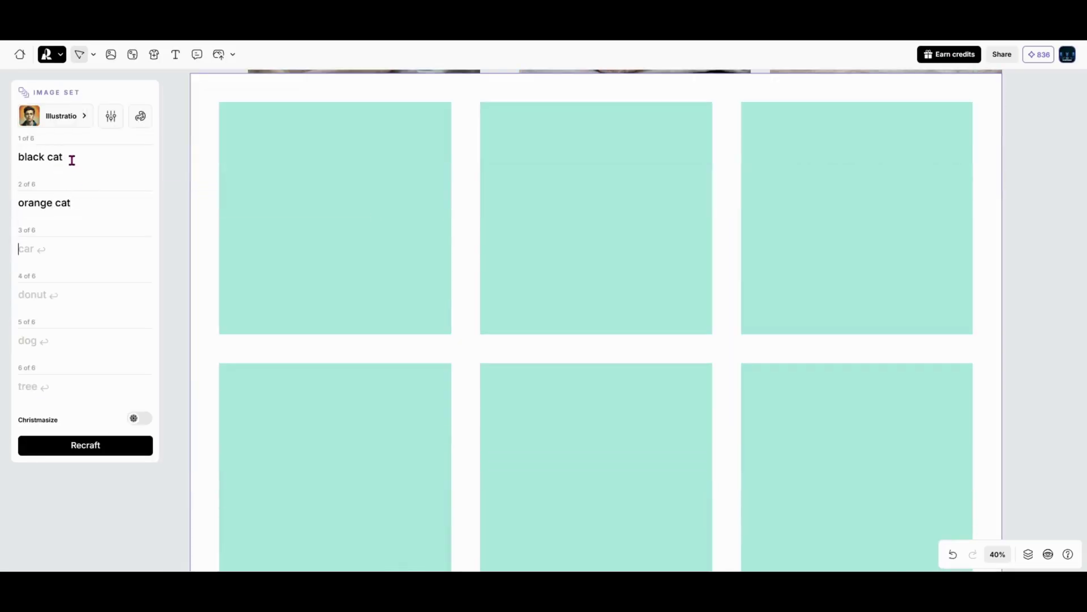
pyautogui.write('white cat')
pyautogui.press('Tab')
pyautogui.write('blue cat')
pyautogui.press('Tab')
pyautogui.write('pink cat')
pyautogui.press('Tab')
pyautogui.write('purple cat')
pyautogui.click(112, 447)
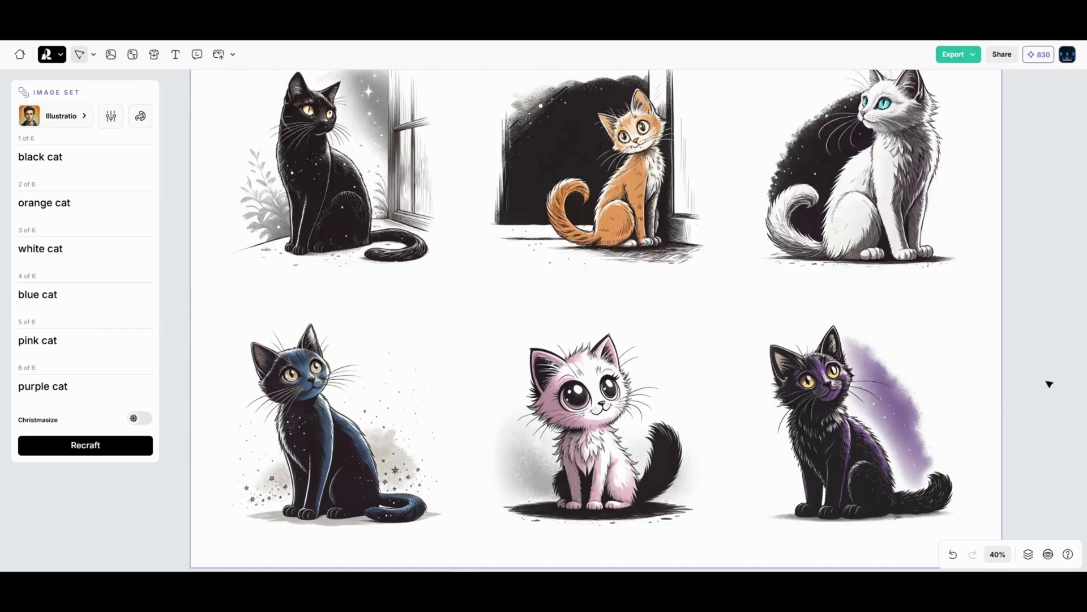
# Step: Open a new project, move the mug design and CREATE WITH ME image, and frame the kitten
pyautogui.scroll(2, 1049, 384)
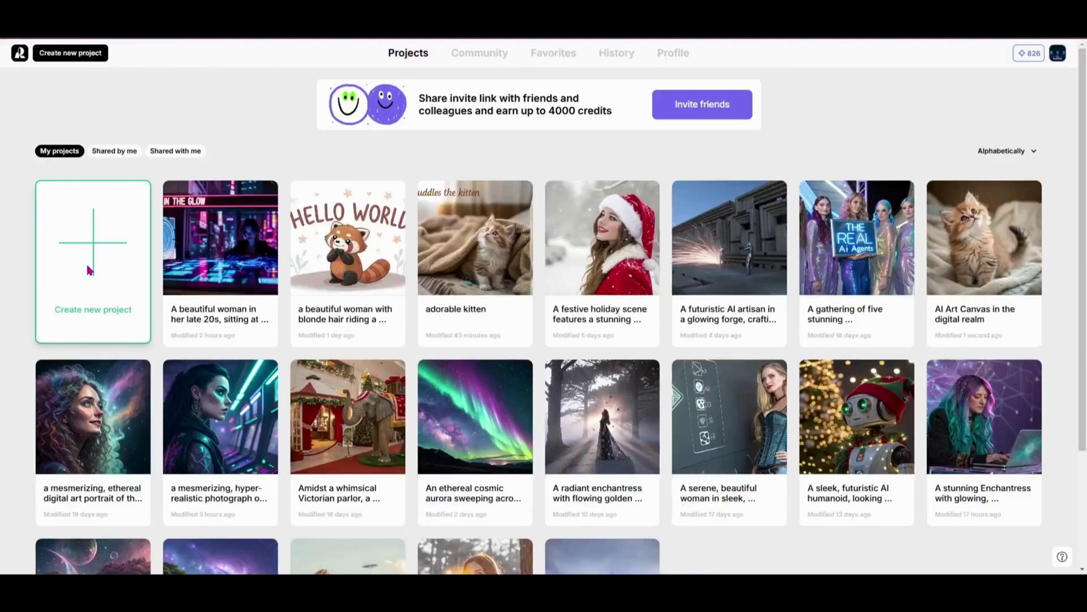
pyautogui.click(90, 253)
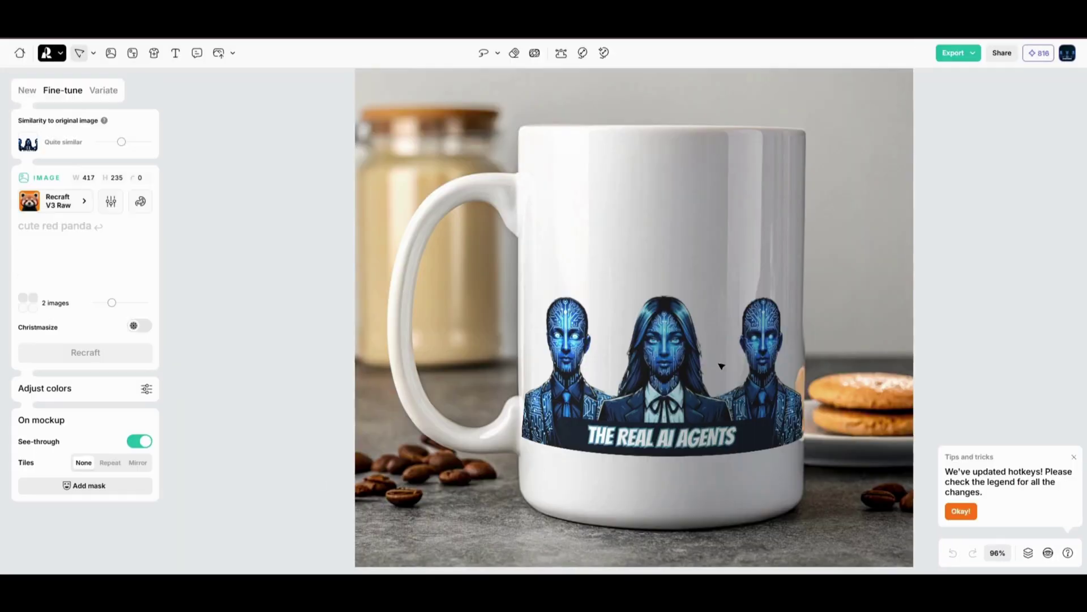
pyautogui.moveTo(719, 358); pyautogui.dragTo(723, 304)
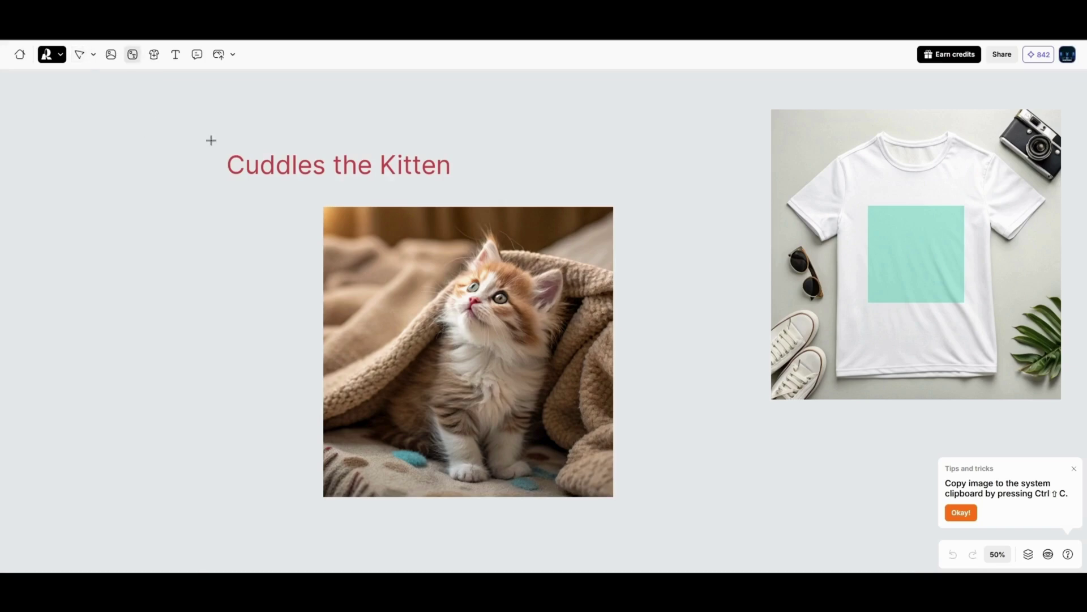
pyautogui.moveTo(207, 127); pyautogui.dragTo(662, 497)
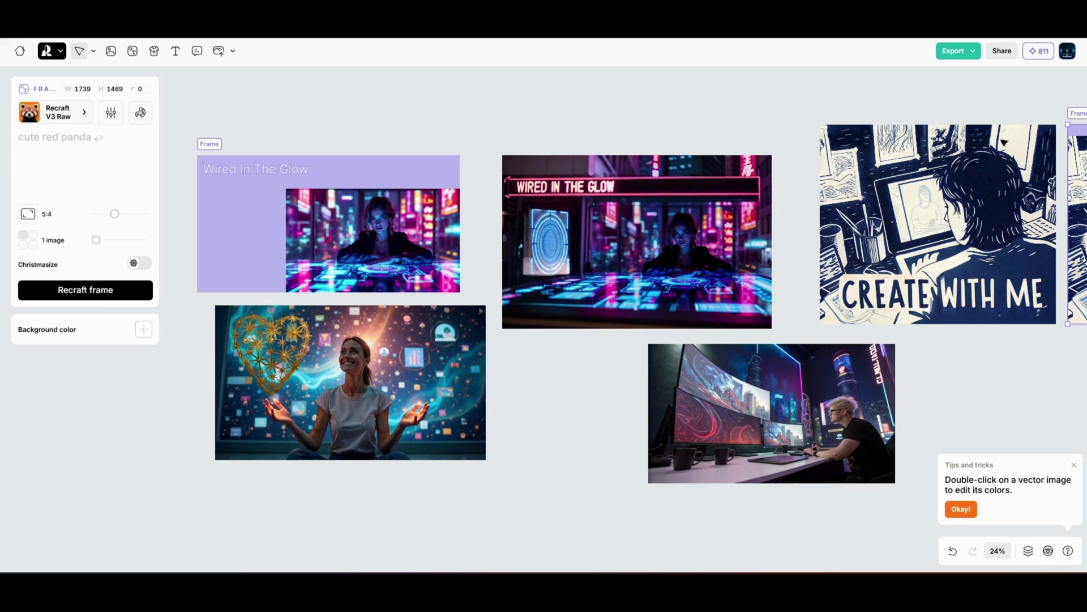
pyautogui.moveTo(930, 221); pyautogui.dragTo(904, 203)
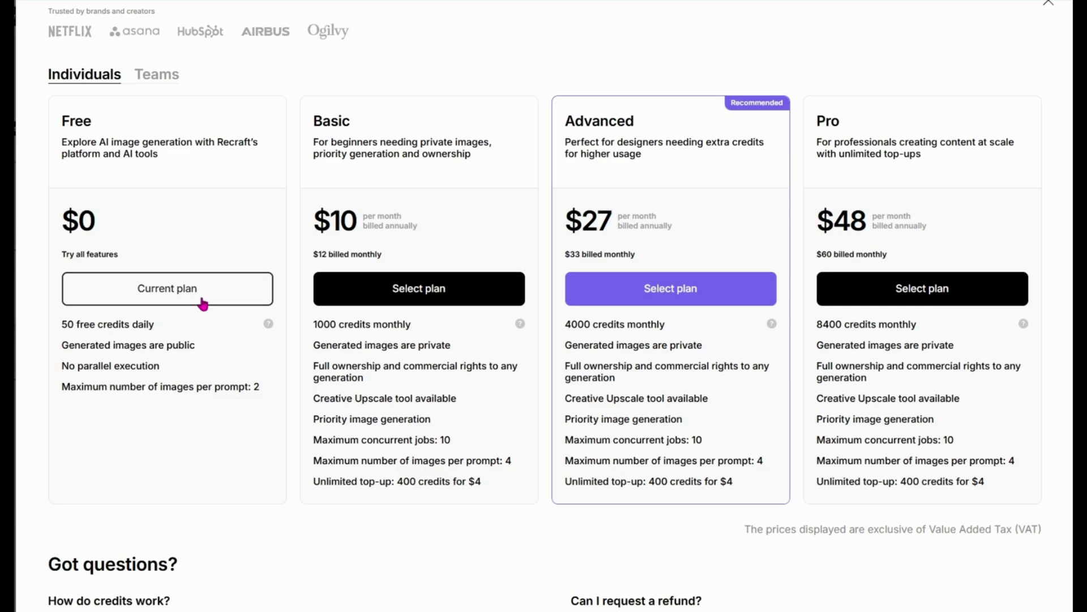
pyautogui.scroll(-1, 202, 304)
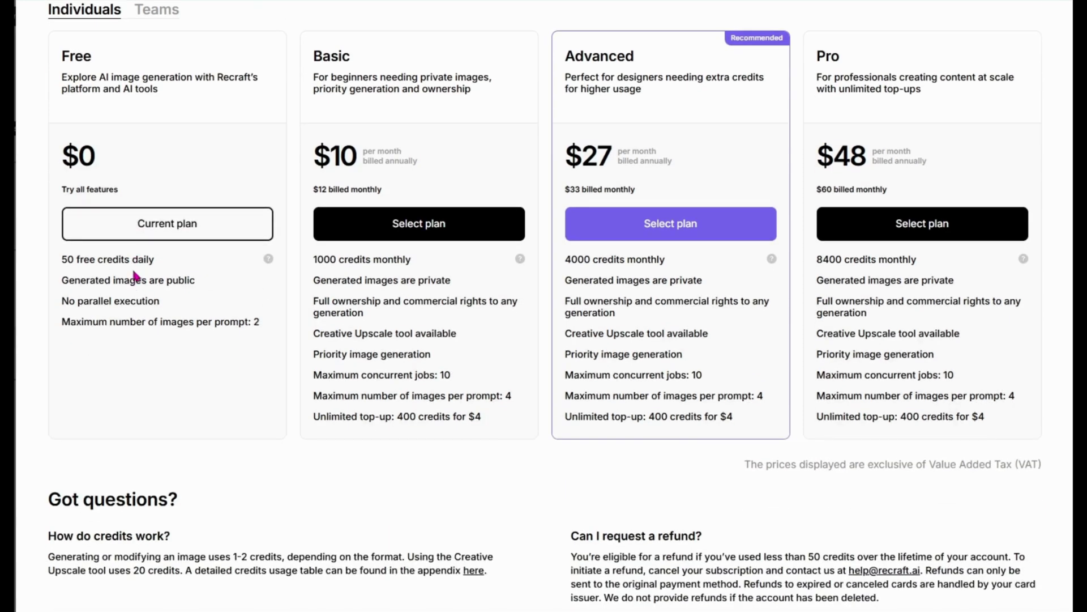
pyautogui.moveTo(61, 256); pyautogui.dragTo(182, 261)
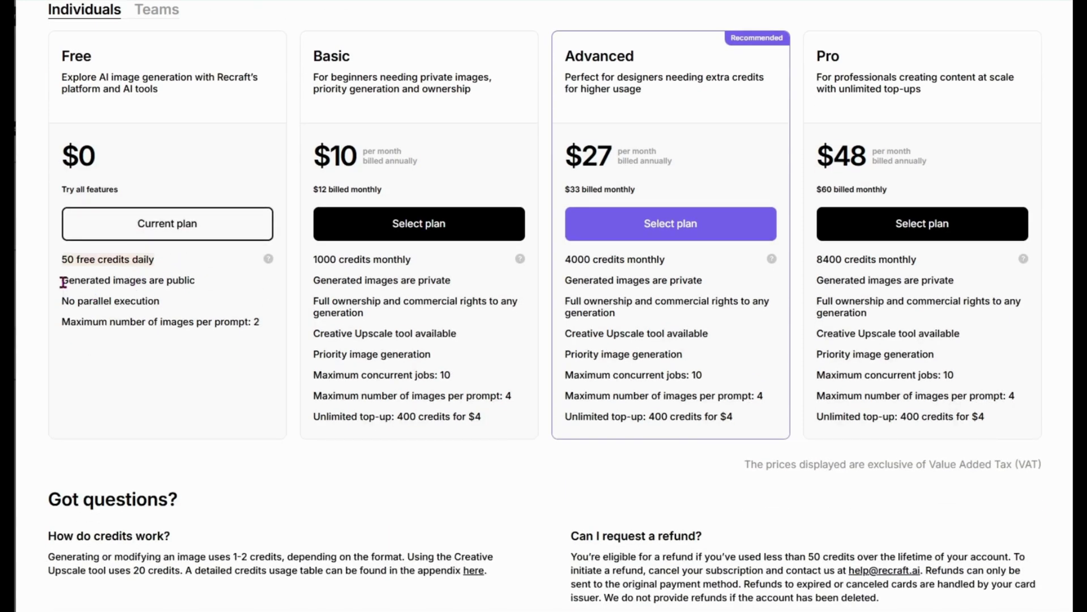
pyautogui.moveTo(64, 282); pyautogui.dragTo(205, 280)
pyautogui.moveTo(59, 301); pyautogui.dragTo(163, 304)
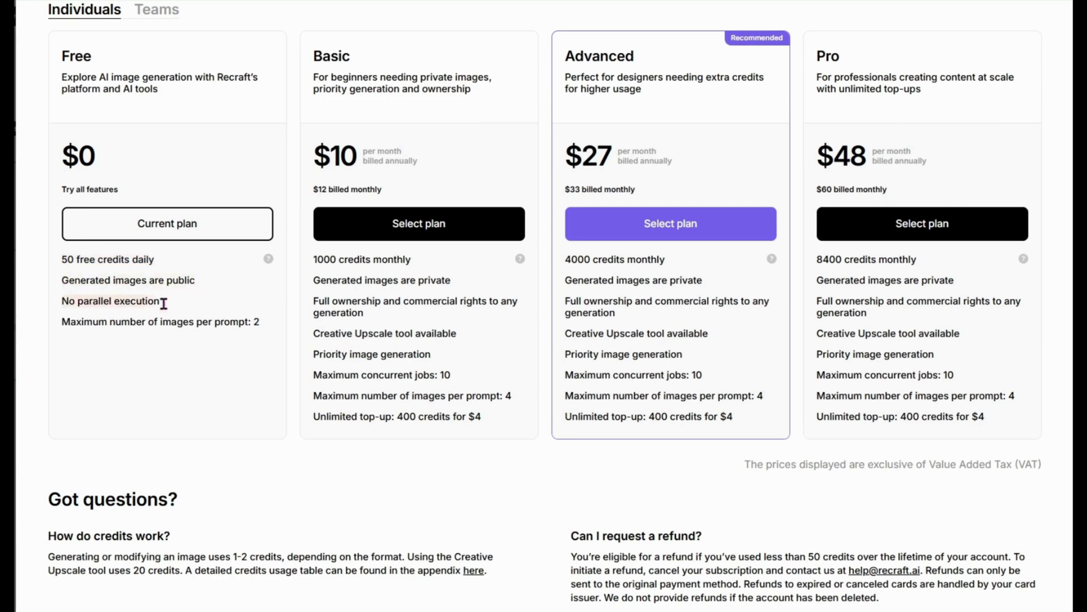
pyautogui.moveTo(54, 326); pyautogui.dragTo(262, 320)
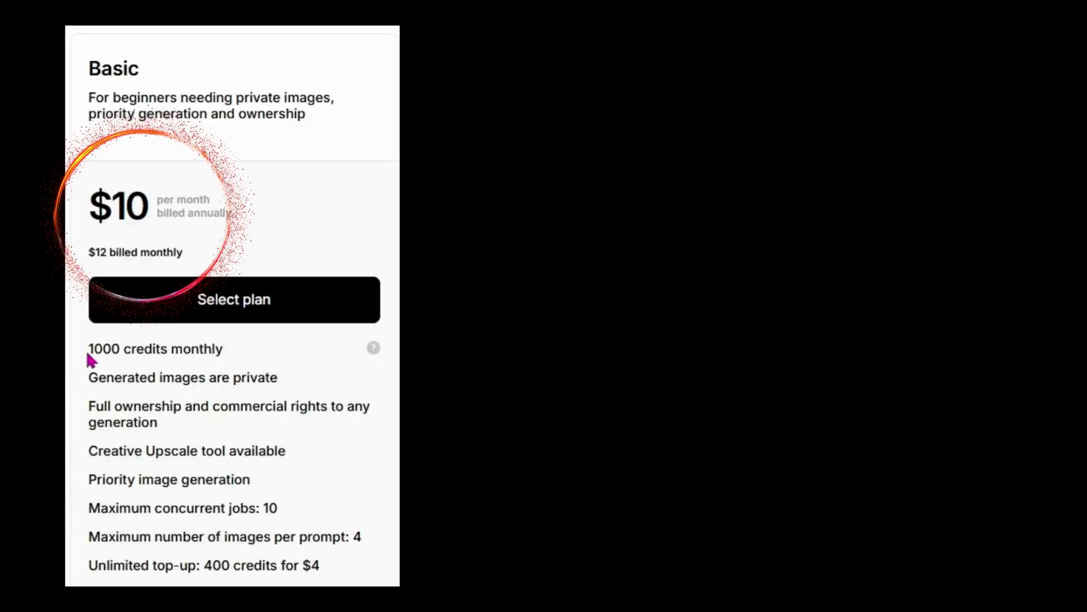
# Step: Highlight the 1000 and 4000 monthly credits lines of the Basic and Advanced plans
pyautogui.moveTo(87, 350); pyautogui.dragTo(221, 350)
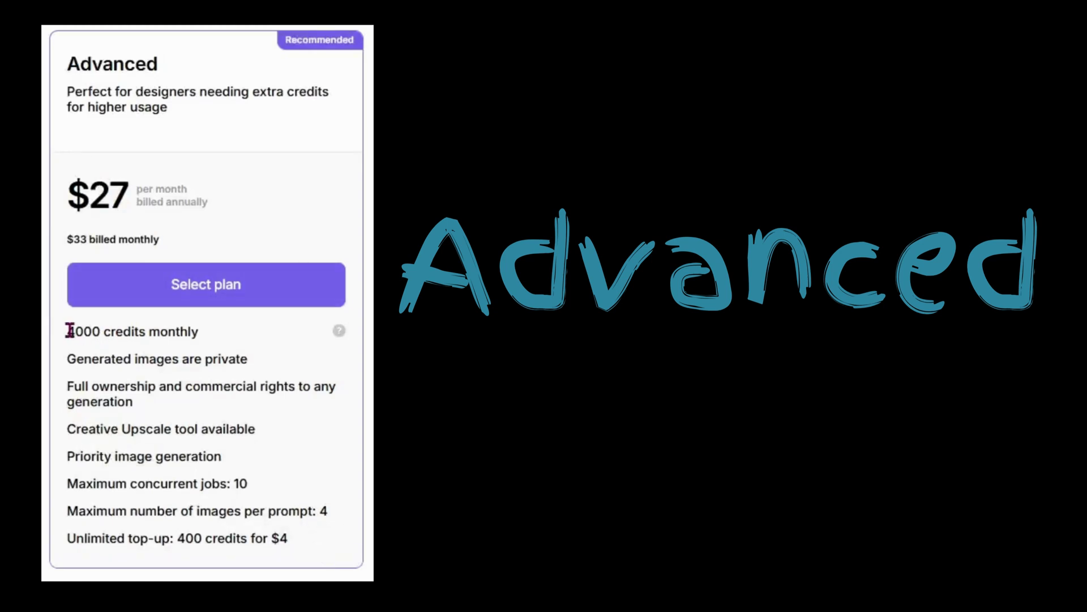
pyautogui.moveTo(69, 331); pyautogui.dragTo(215, 333)
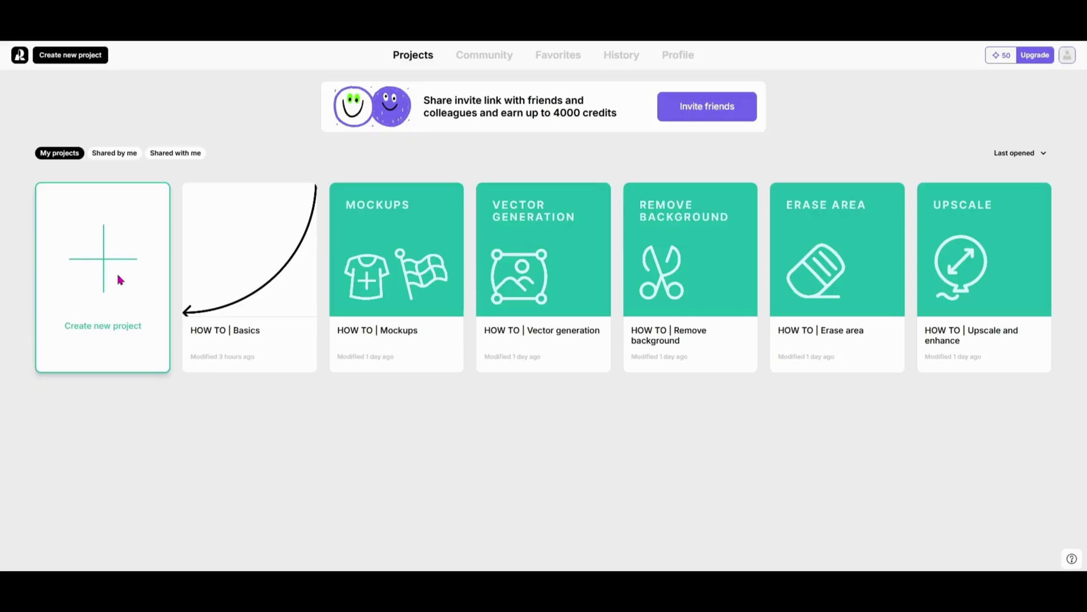
# Step: Start a new project with an image of 'an adorable black kitten' and remove its background
pyautogui.click(117, 277)
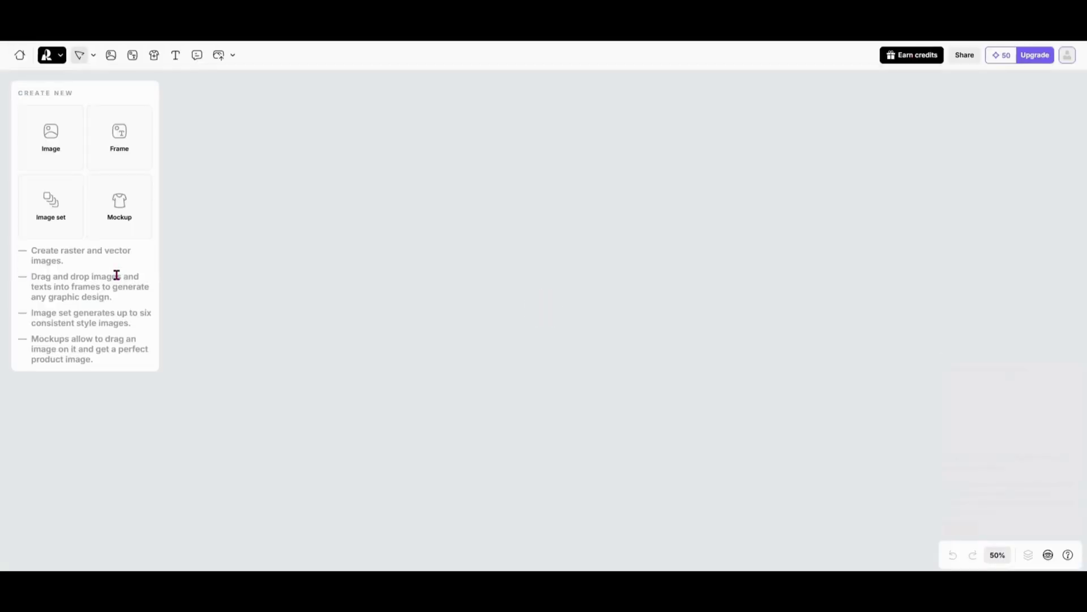
pyautogui.click(51, 139)
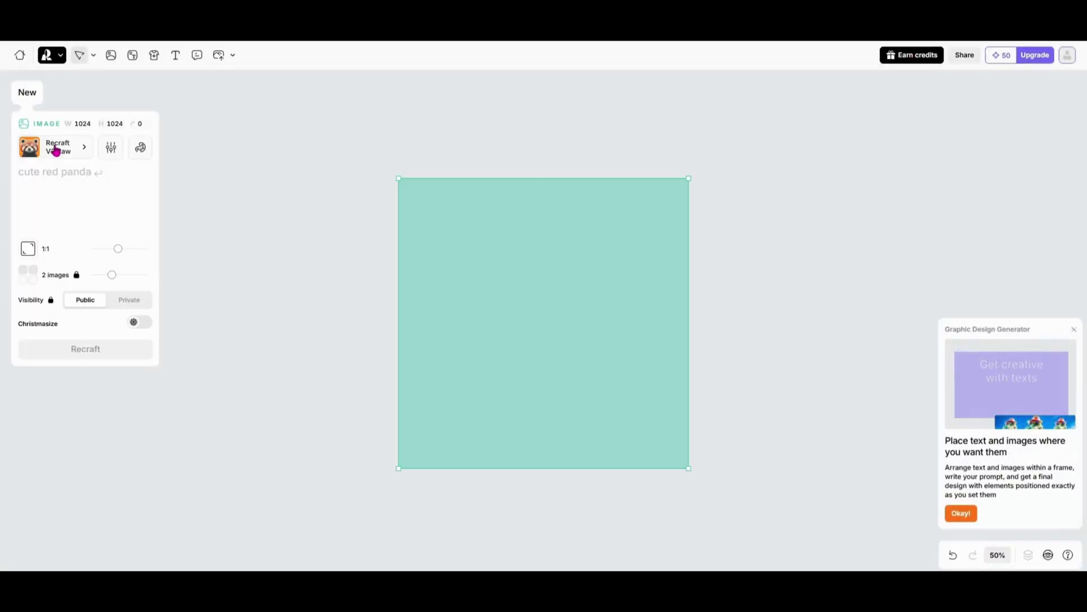
pyautogui.write('an adorable black kitten')
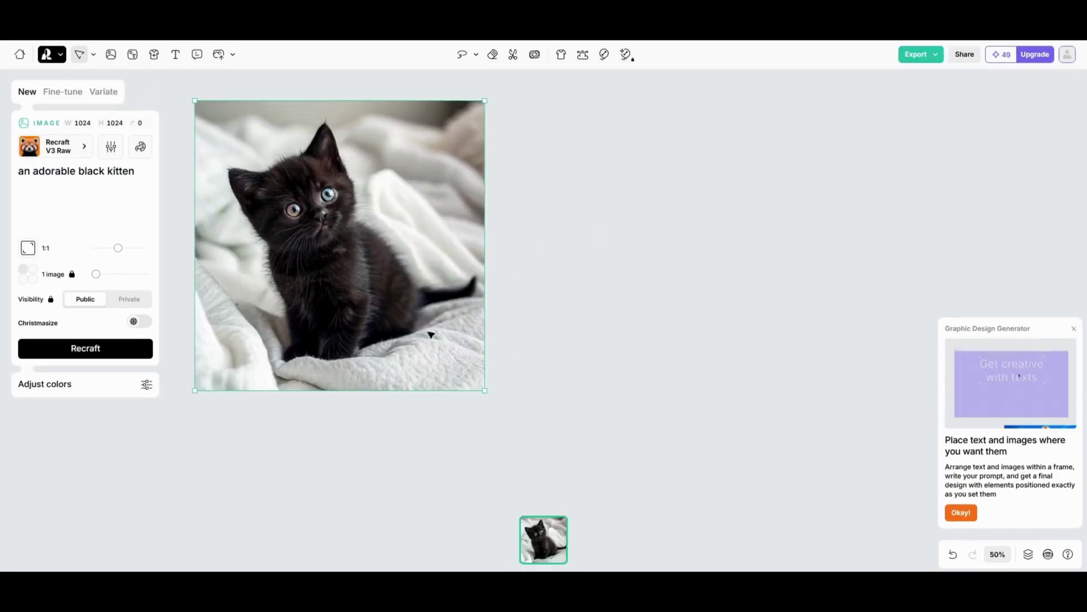
pyautogui.rightClick(431, 334)
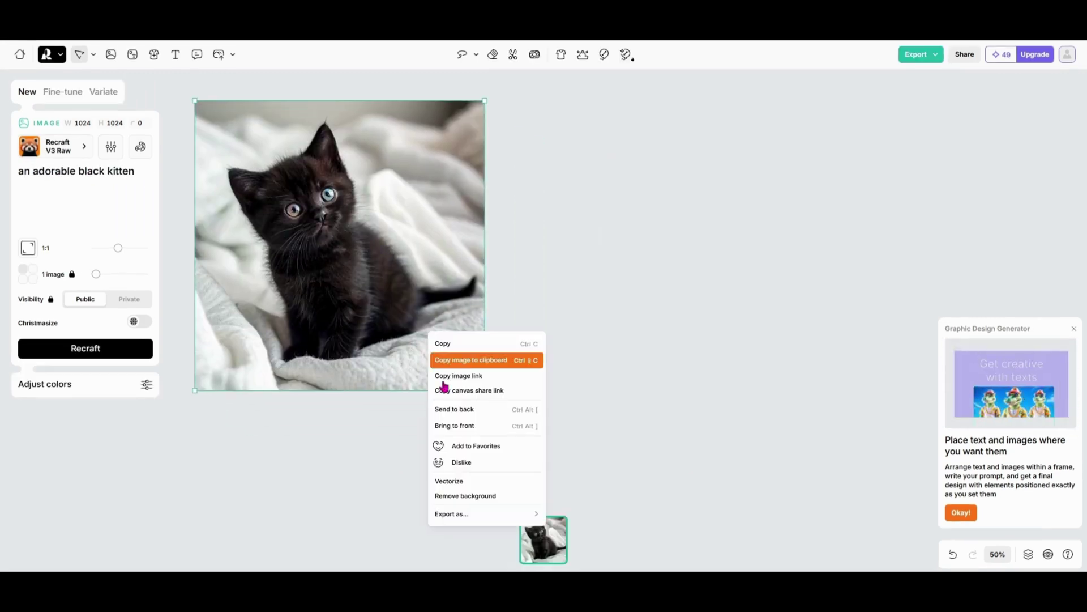
pyautogui.click(459, 498)
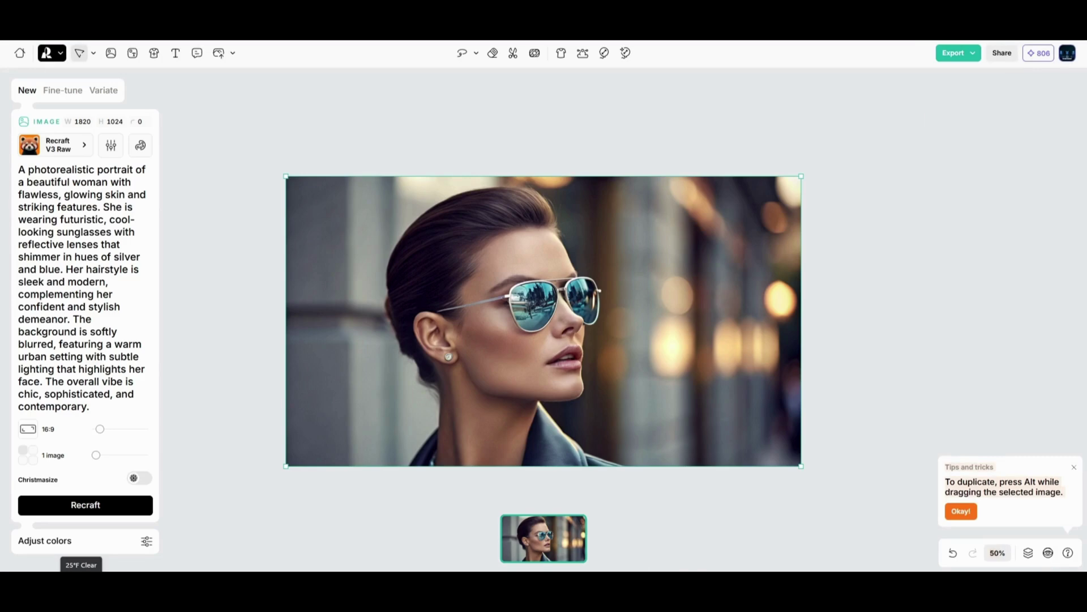
# Step: Shift the portrait's colours toward purple and green, then regenerate it Christmasized
pyautogui.click(97, 540)
pyautogui.moveTo(84, 180); pyautogui.dragTo(137, 191)
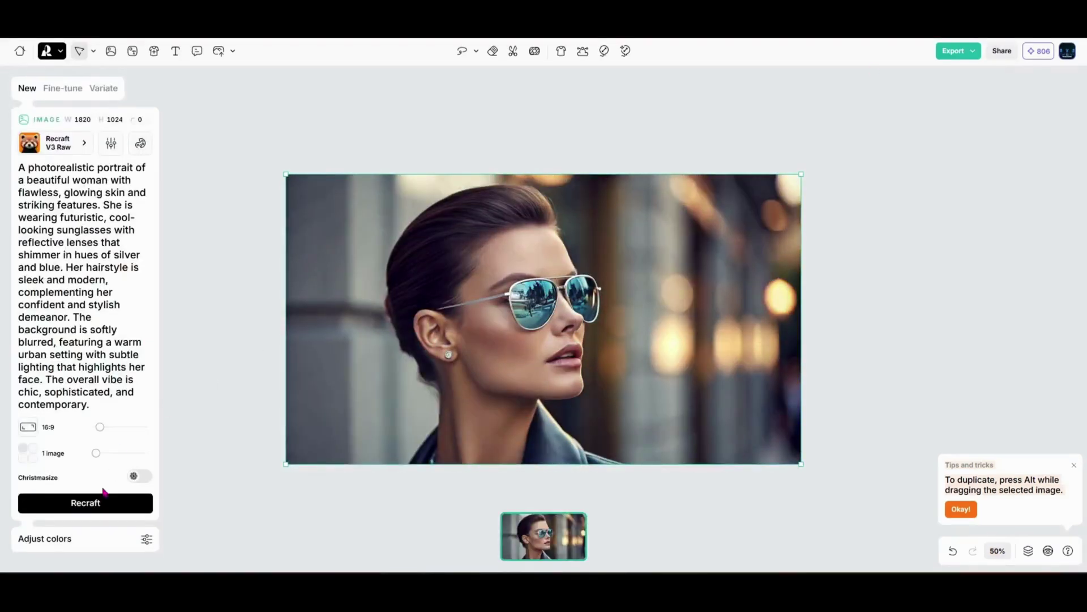
pyautogui.click(140, 477)
pyautogui.click(123, 510)
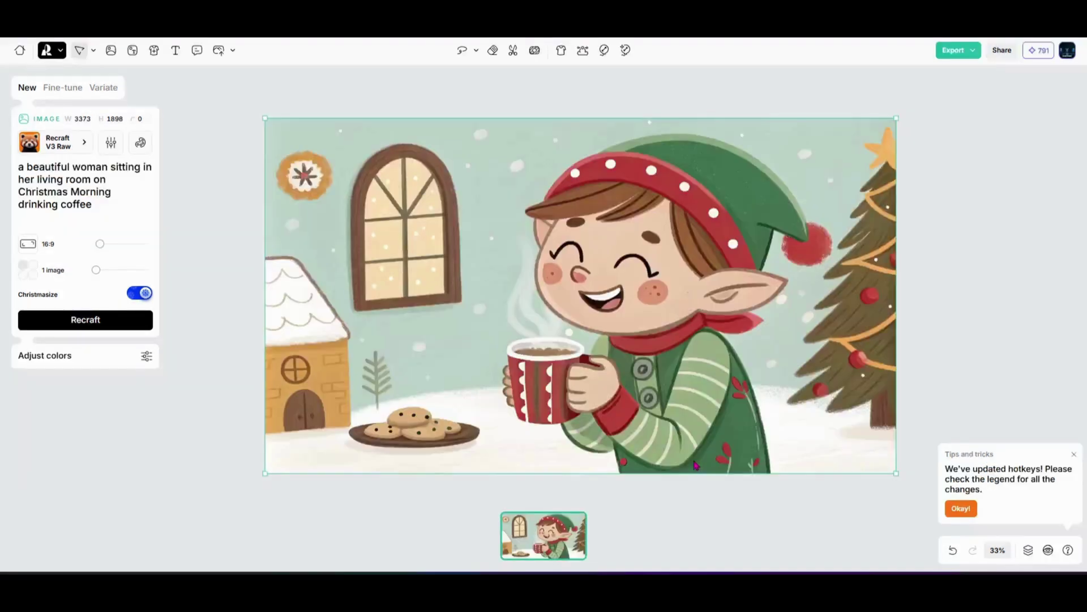
# Step: Regenerate the image in the Photorealism style
pyautogui.click(59, 145)
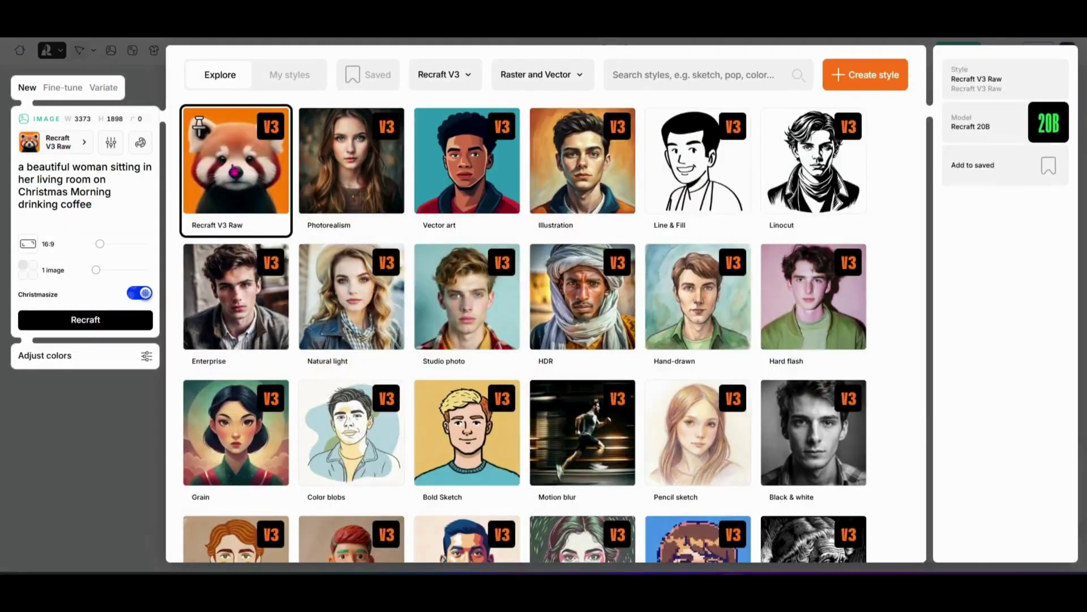
pyautogui.click(354, 159)
pyautogui.click(124, 343)
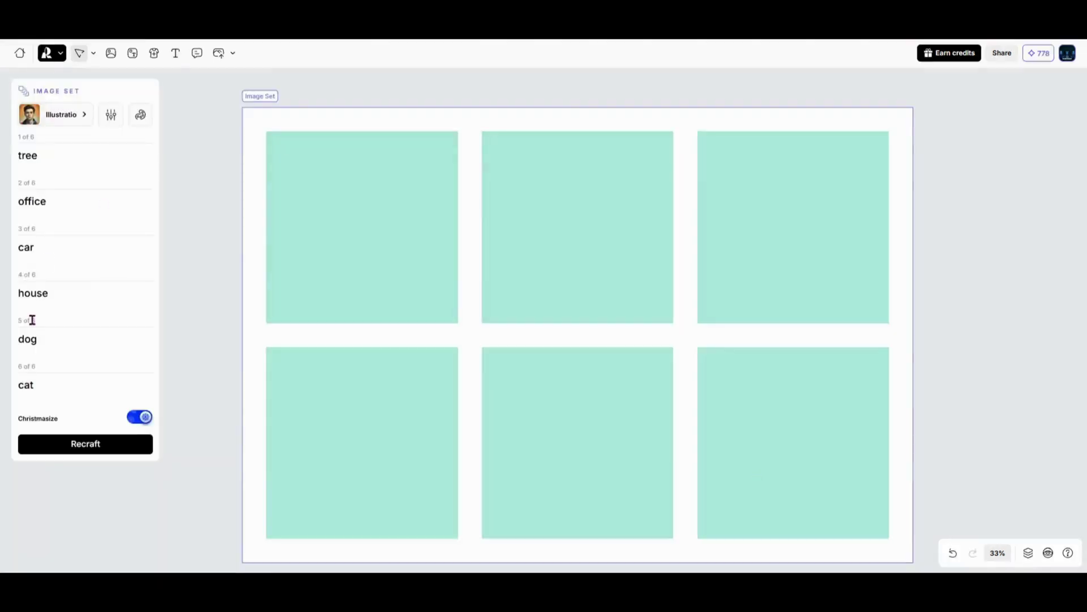
pyautogui.click(78, 447)
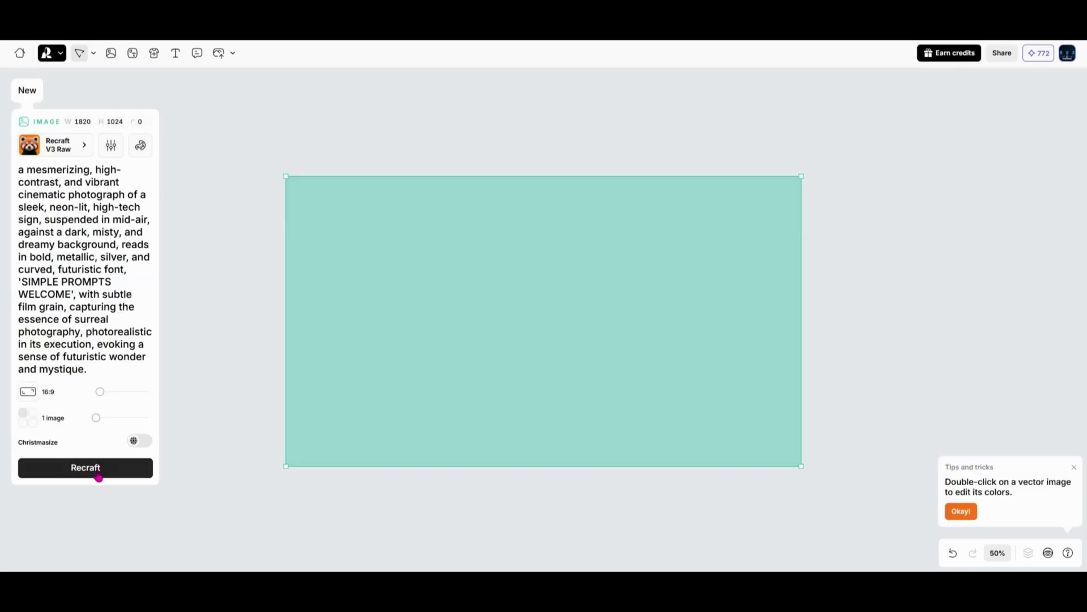
# Step: Generate the 'SIMPLE PROMPTS WELCOME' sign, then set up a 16:9 'futuristic city at sunset' image
pyautogui.click(98, 475)
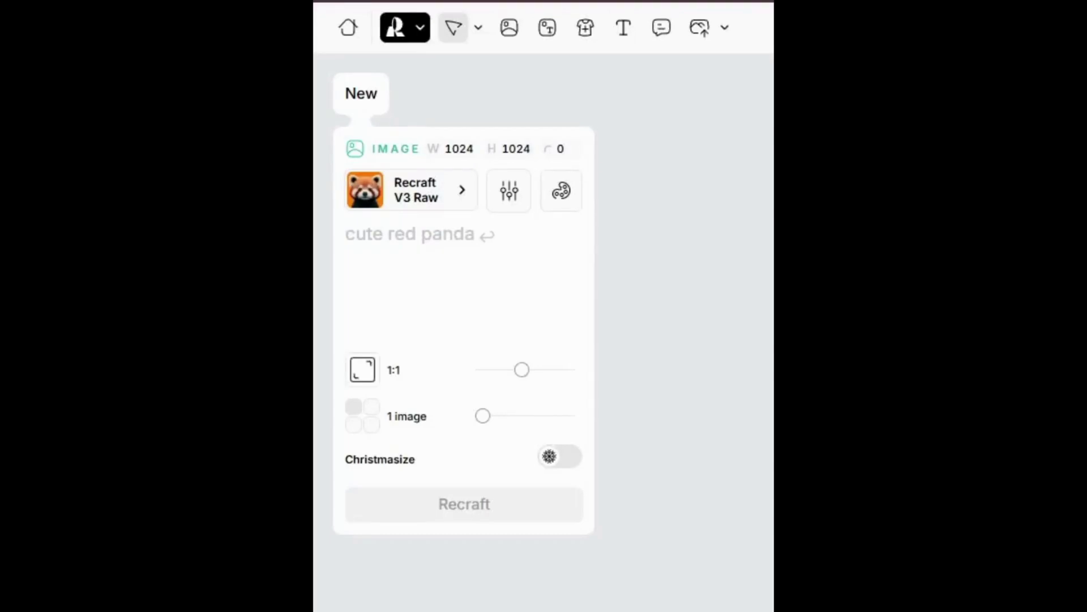
pyautogui.moveTo(522, 369); pyautogui.dragTo(490, 370)
pyautogui.click(444, 249)
pyautogui.write('fu')
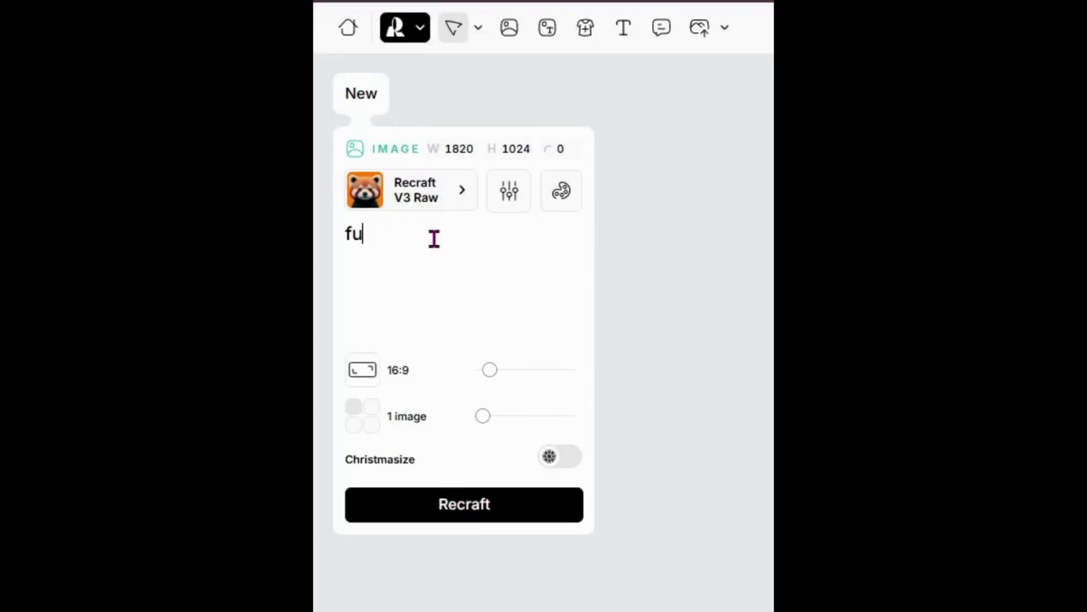
pyautogui.write('turistic city at s')
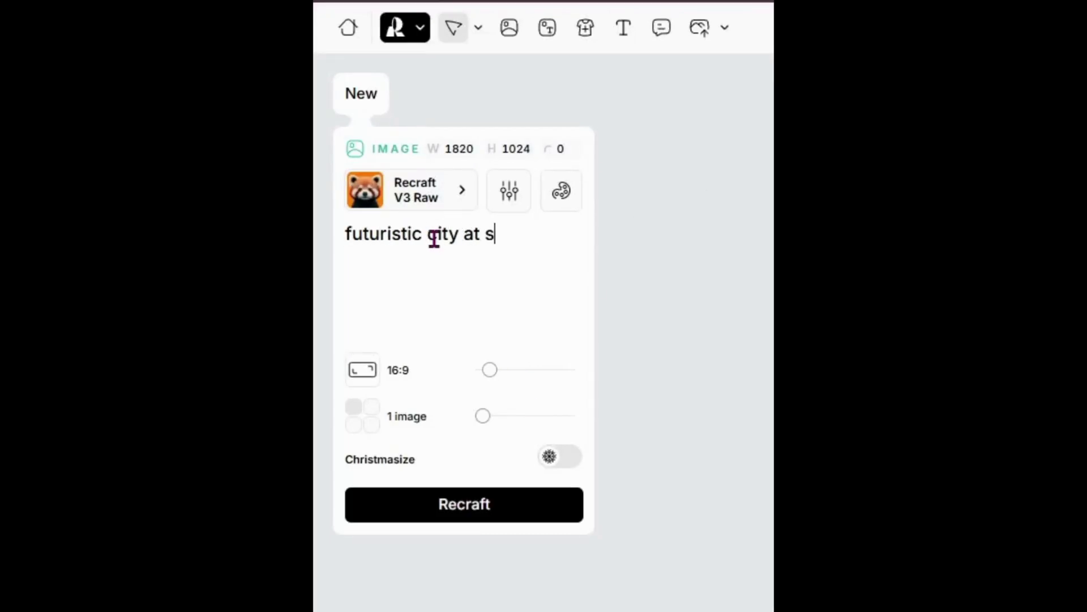
pyautogui.write('unset')
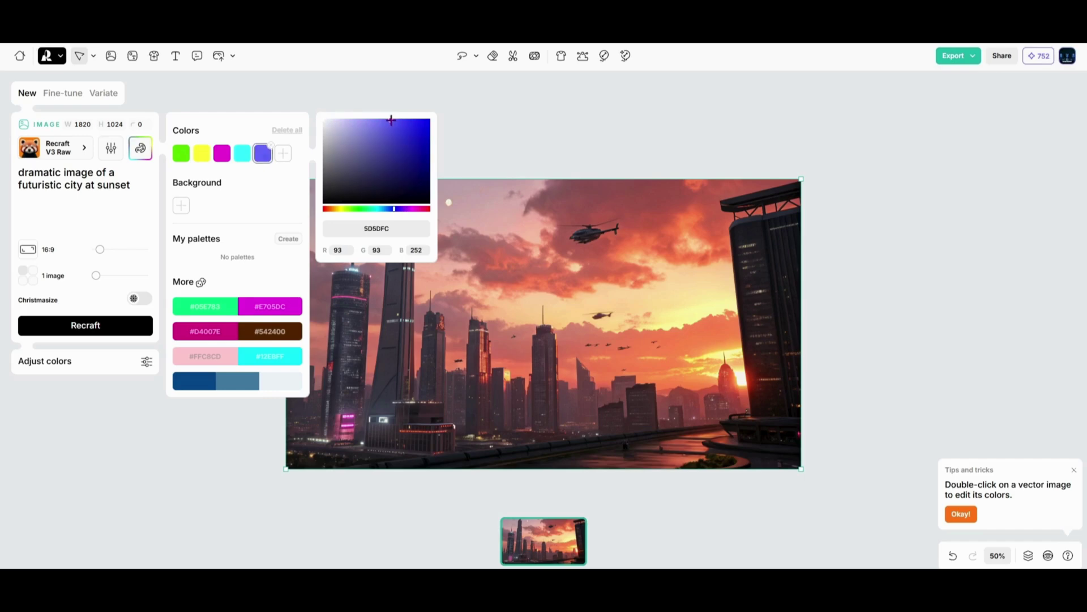
# Step: Shift the purple palette colour's hue and regenerate the futuristic city with it
pyautogui.moveTo(389, 201); pyautogui.dragTo(404, 201)
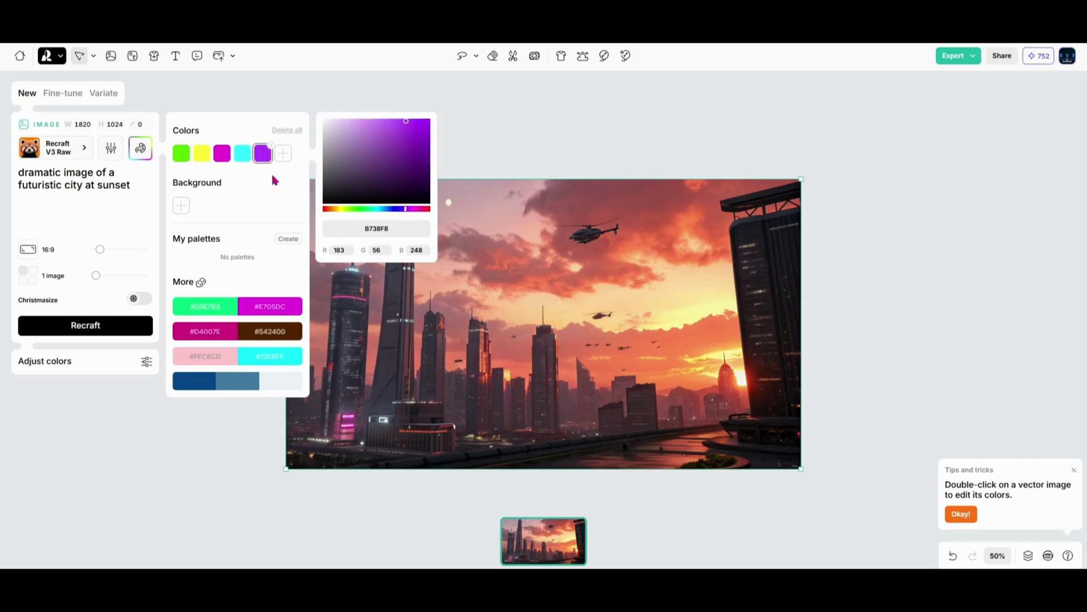
pyautogui.click(128, 330)
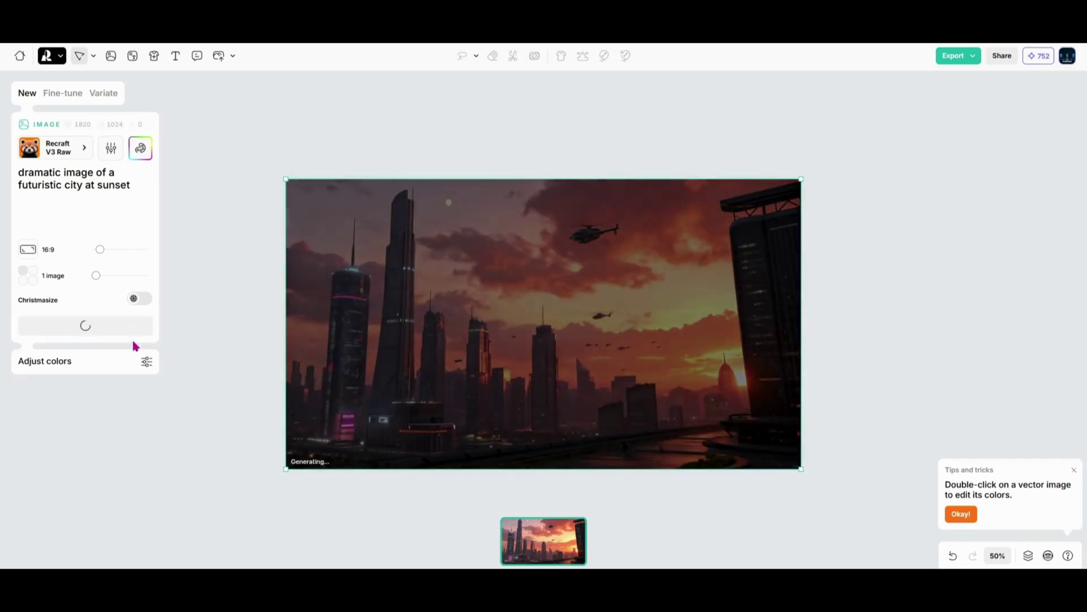
pyautogui.click(1074, 469)
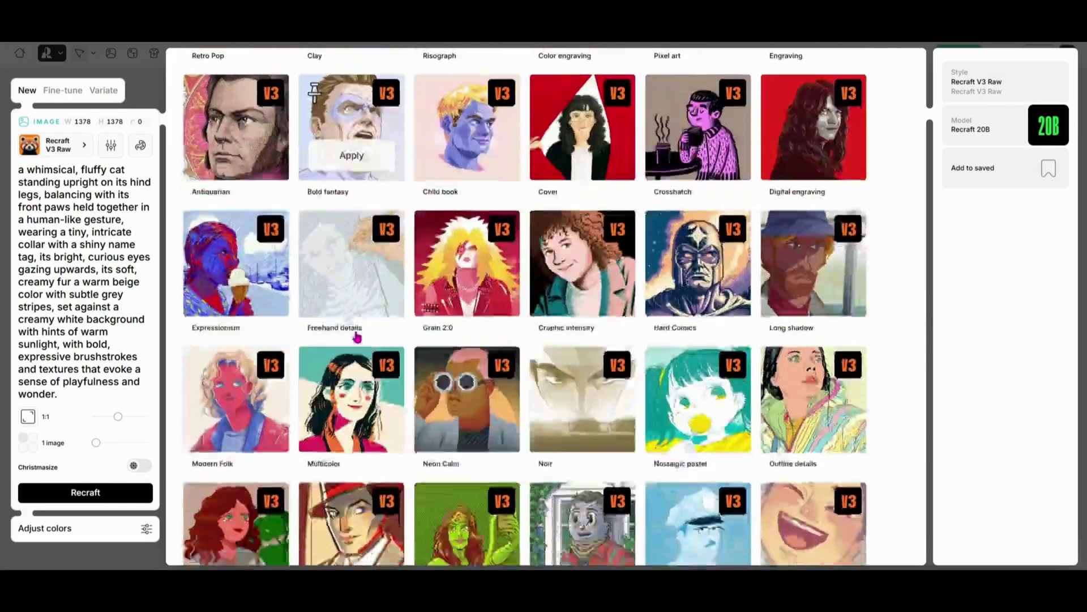
pyautogui.scroll(-15, 357, 337)
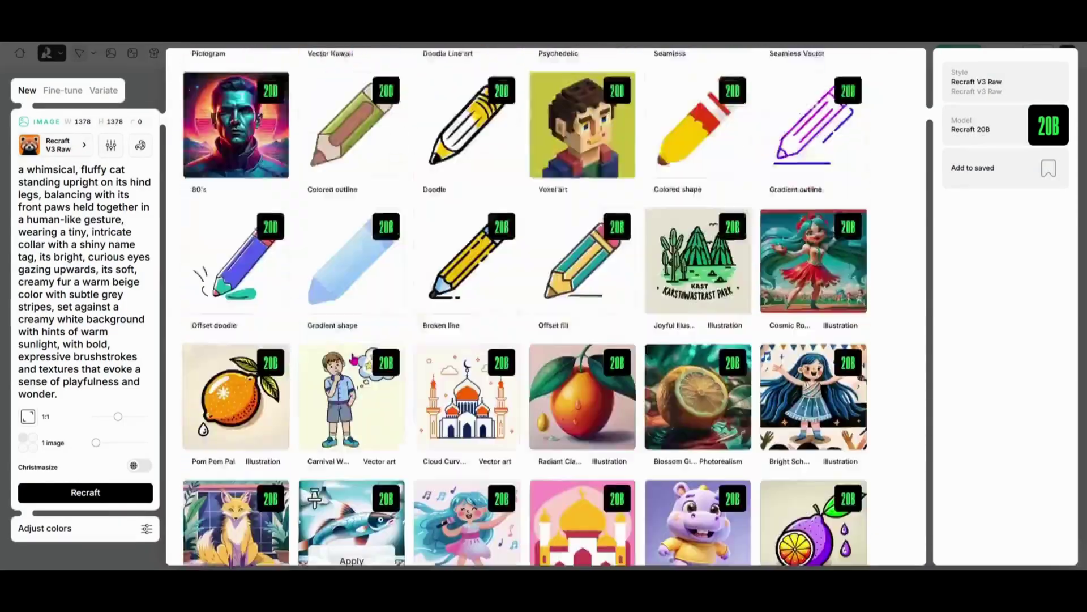
# Step: Browse the style gallery filtered by Photorealism, Illustration, Vector art and Icon, then show all
pyautogui.scroll(15, 317, 498)
pyautogui.click(533, 77)
pyautogui.click(542, 160)
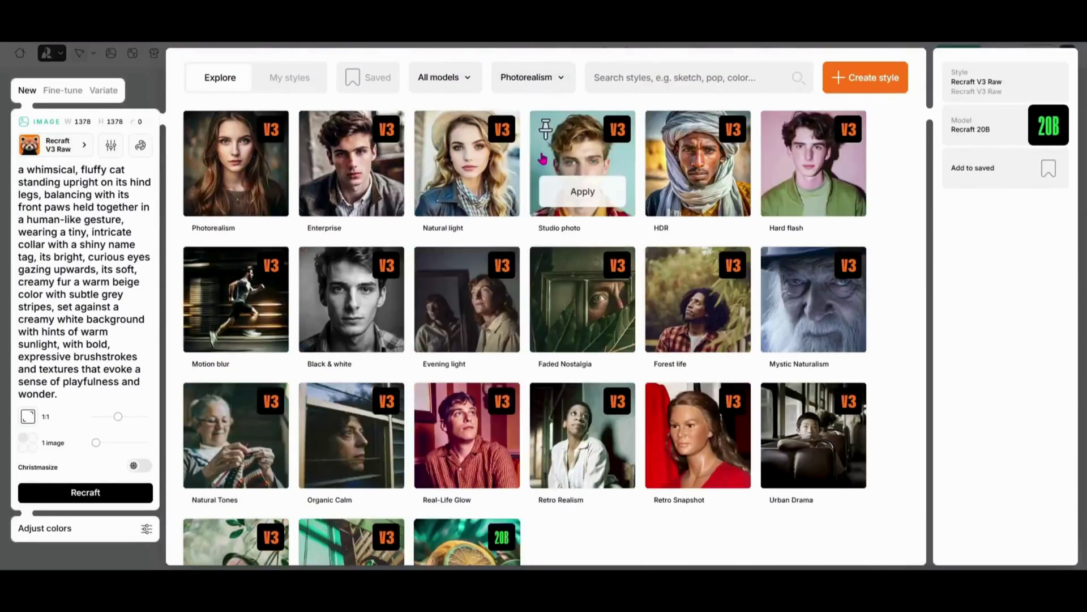
pyautogui.click(540, 192)
pyautogui.click(526, 225)
pyautogui.scroll(-3, 466, 238)
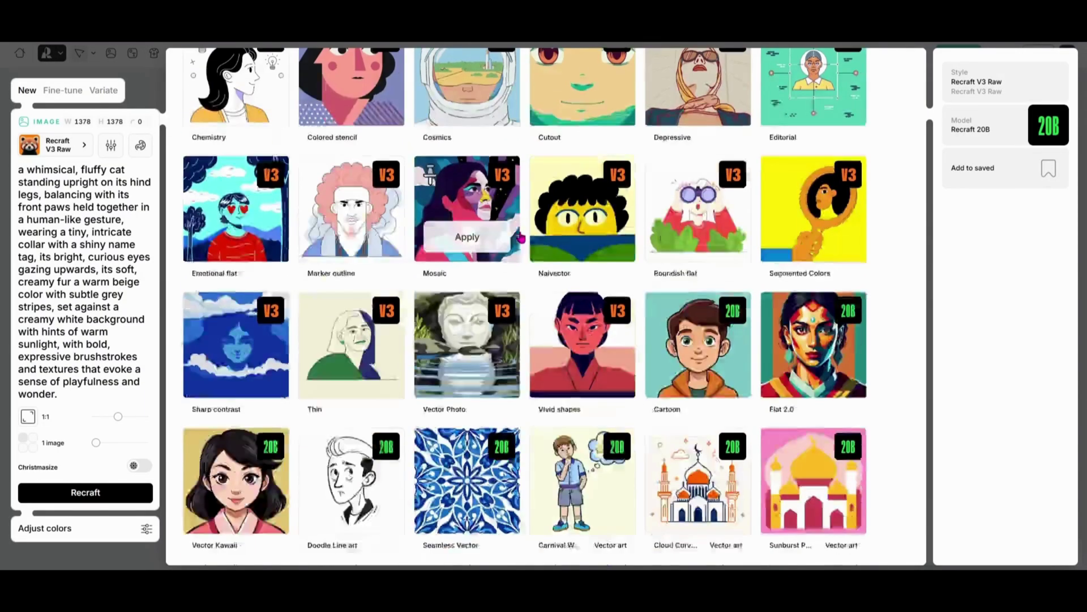
pyautogui.scroll(3, 466, 238)
pyautogui.click(517, 77)
pyautogui.click(514, 256)
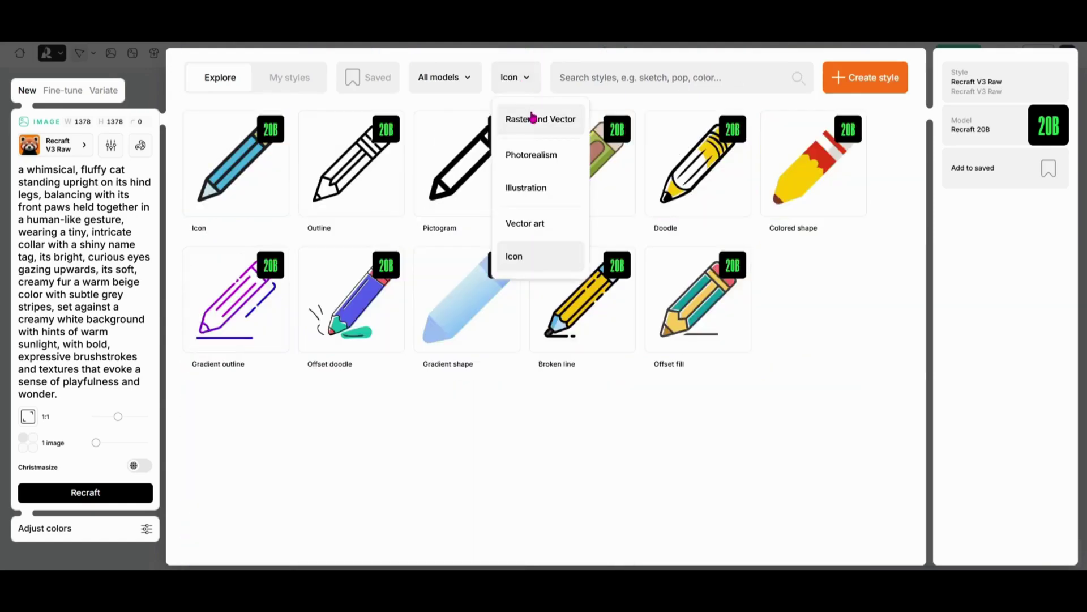
pyautogui.click(533, 119)
# Step: Regenerate the cat in the Studio photo style, then in a hand-drawn style
pyautogui.click(457, 344)
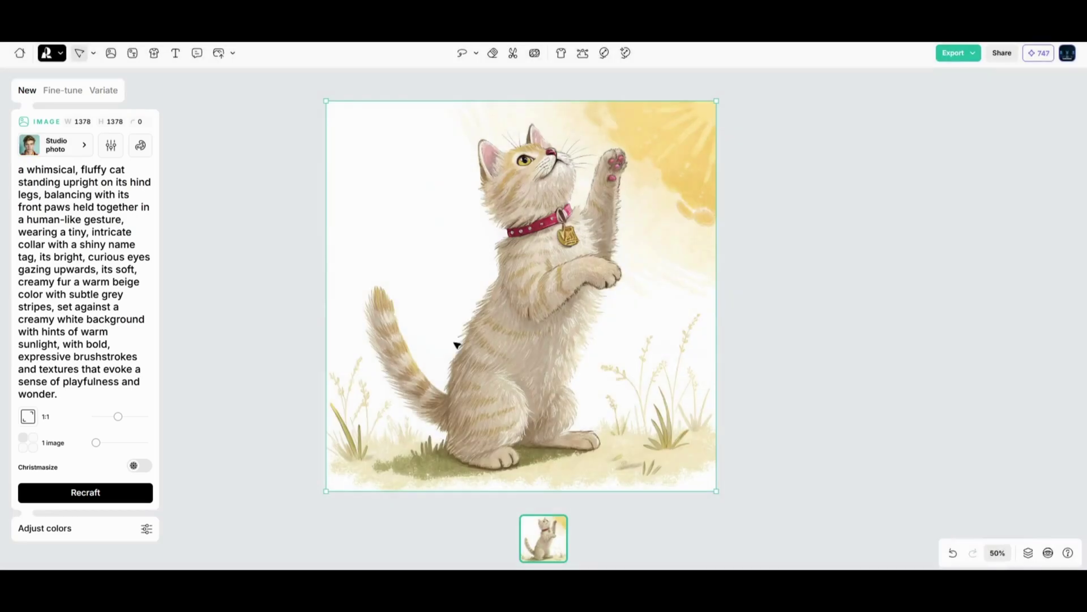
pyautogui.click(130, 497)
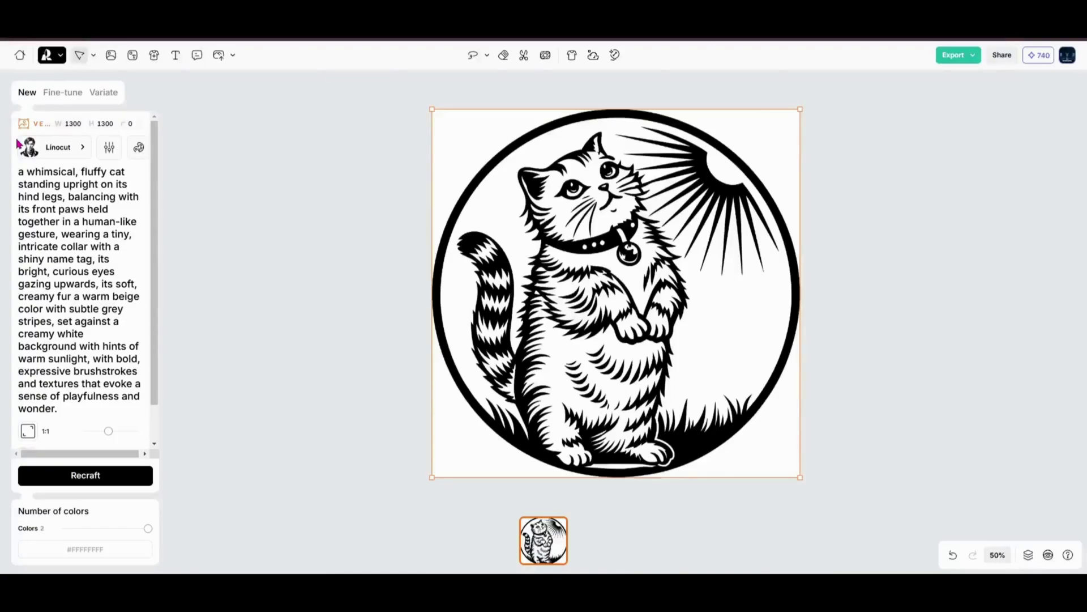
pyautogui.click(85, 474)
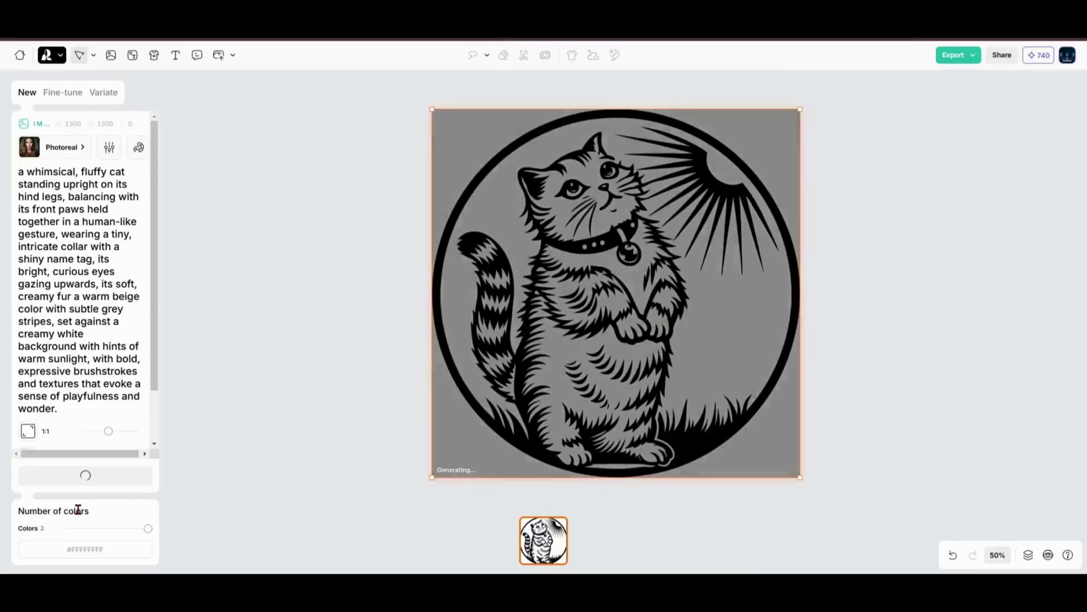
pyautogui.click(63, 147)
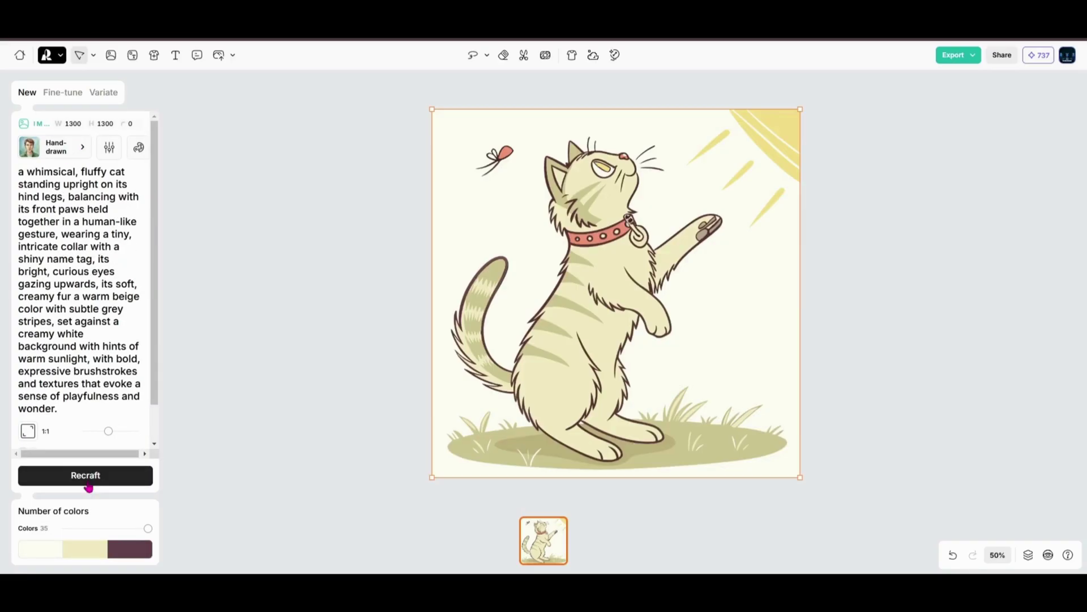
pyautogui.click(86, 475)
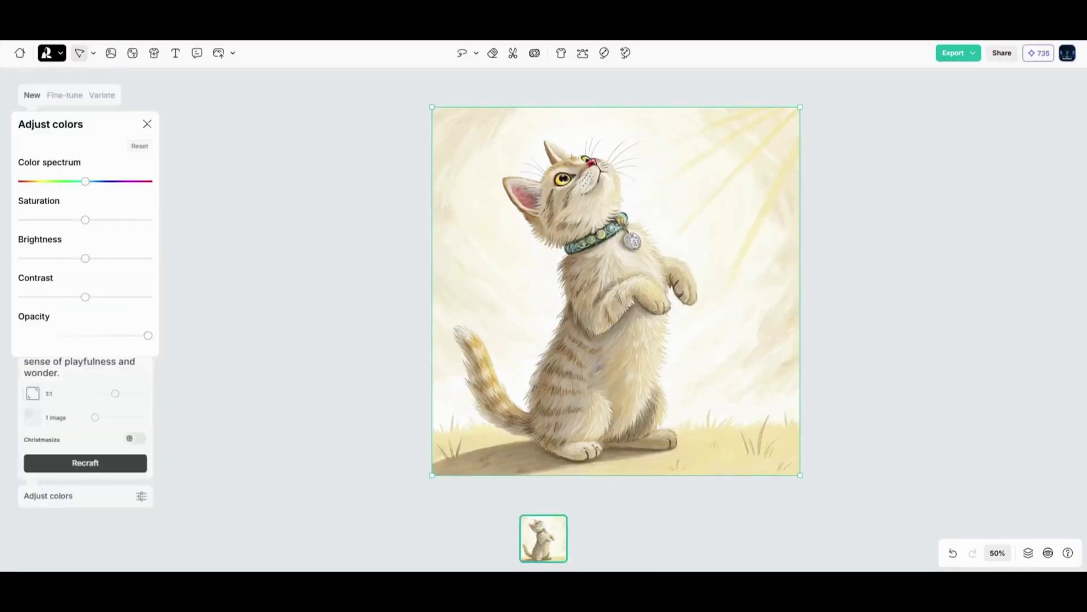
# Step: Raise and lower the cat's saturation in Adjust colors
pyautogui.click(147, 124)
pyautogui.click(128, 524)
pyautogui.moveTo(85, 220)
pyautogui.mouseDown()
pyautogui.moveTo(153, 225)
pyautogui.moveTo(78, 224)
pyautogui.moveTo(97, 221)
pyautogui.mouseUp()
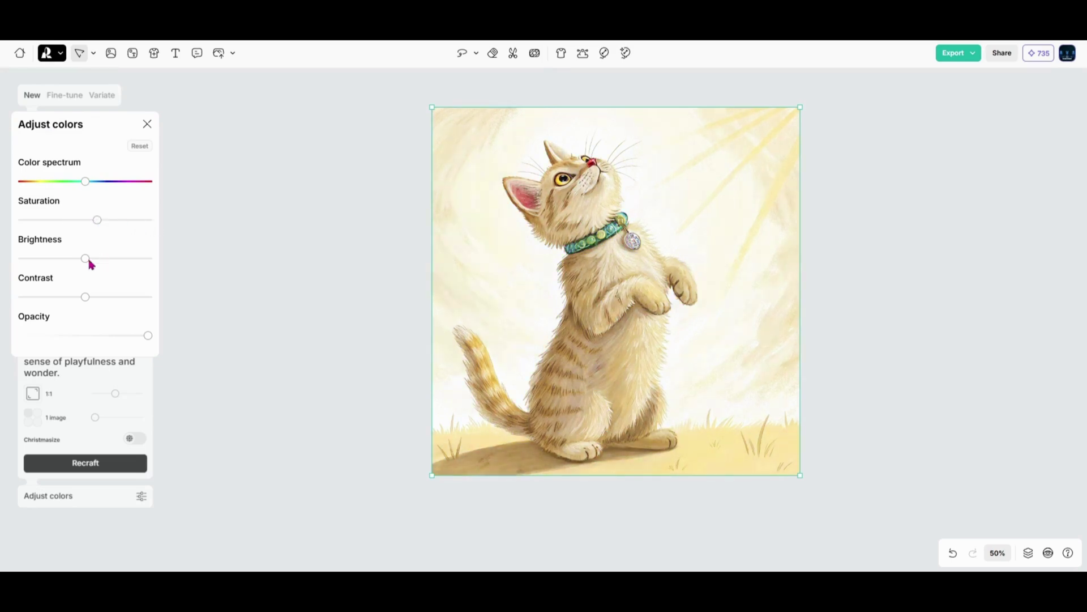
# Step: Tweak the cat's saturation, contrast and hue, then reset its colours
pyautogui.moveTo(89, 259)
pyautogui.mouseDown()
pyautogui.moveTo(124, 255)
pyautogui.moveTo(49, 258)
pyautogui.moveTo(93, 258)
pyautogui.mouseUp()
pyautogui.moveTo(85, 297)
pyautogui.mouseDown()
pyautogui.moveTo(124, 298)
pyautogui.moveTo(78, 297)
pyautogui.mouseUp()
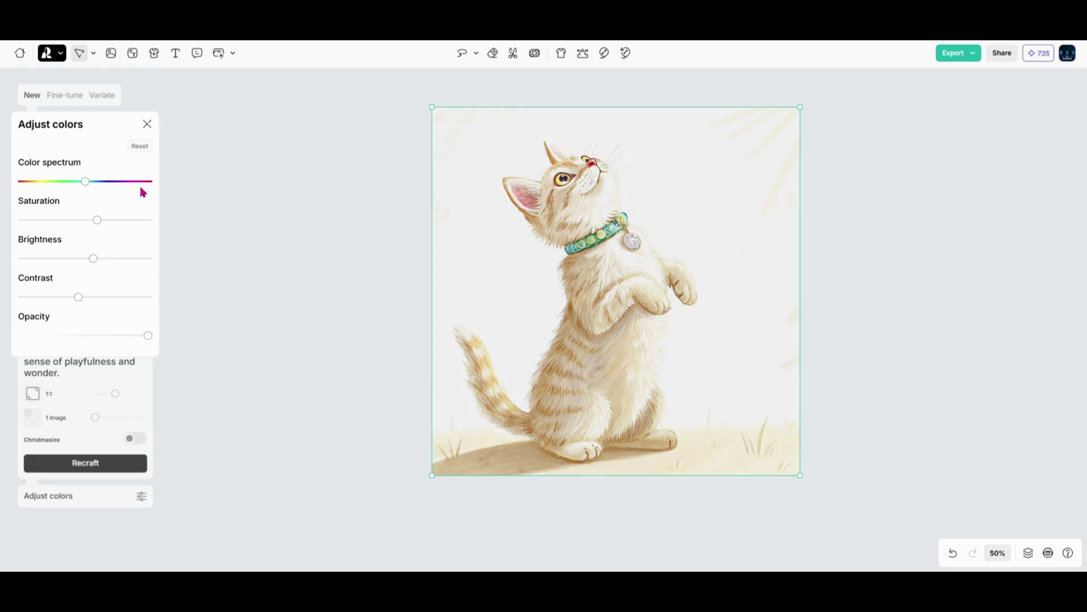
pyautogui.moveTo(88, 181); pyautogui.dragTo(36, 182)
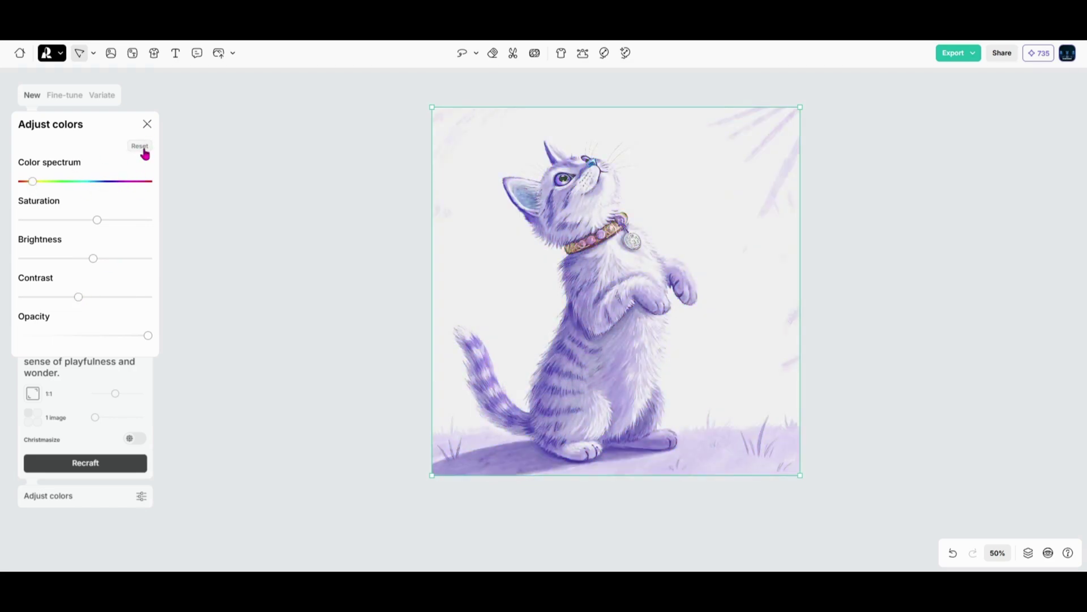
pyautogui.click(140, 146)
pyautogui.click(147, 124)
# Step: Regenerate the cat with the blue-and-red palette on a dark blue background
pyautogui.click(140, 146)
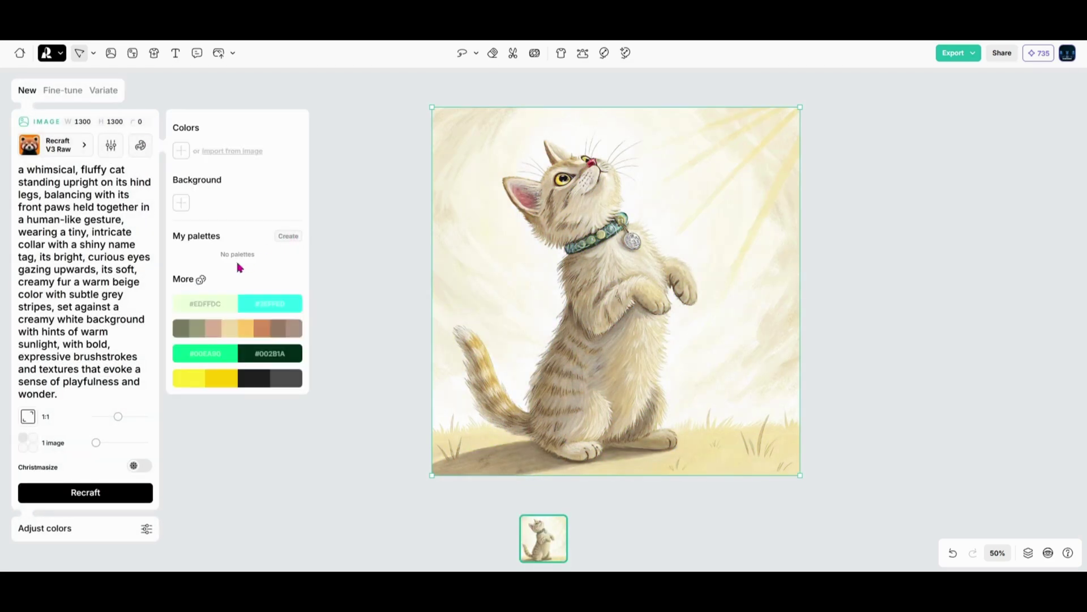
pyautogui.click(201, 280)
pyautogui.click(227, 378)
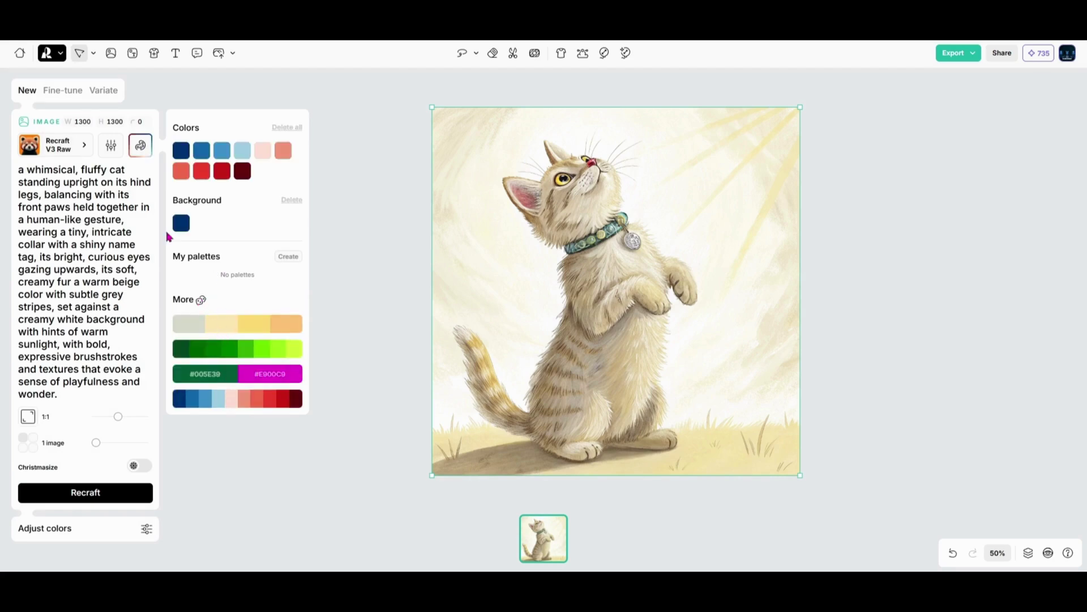
pyautogui.click(100, 492)
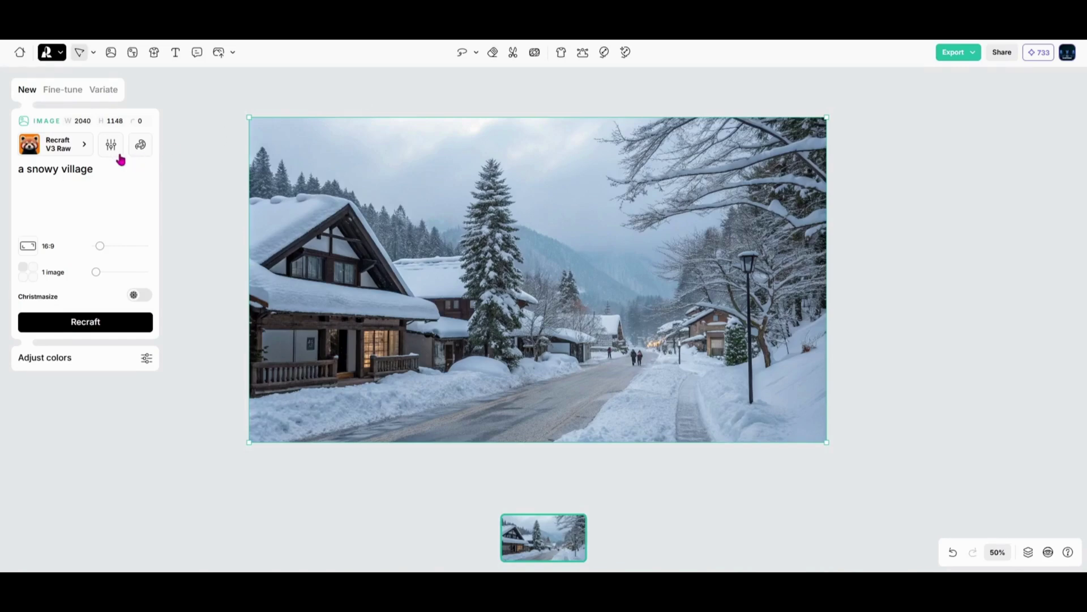
# Step: Paste the cozy twilight village prompt, generate it, then generate a Christmasized version
pyautogui.rightClick(35, 172)
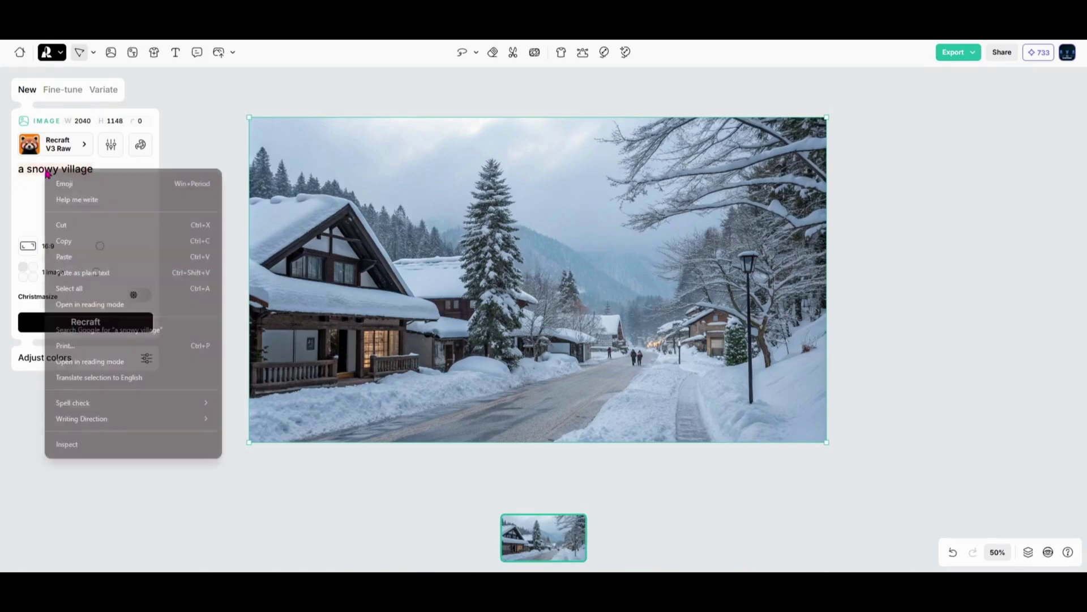
pyautogui.click(99, 260)
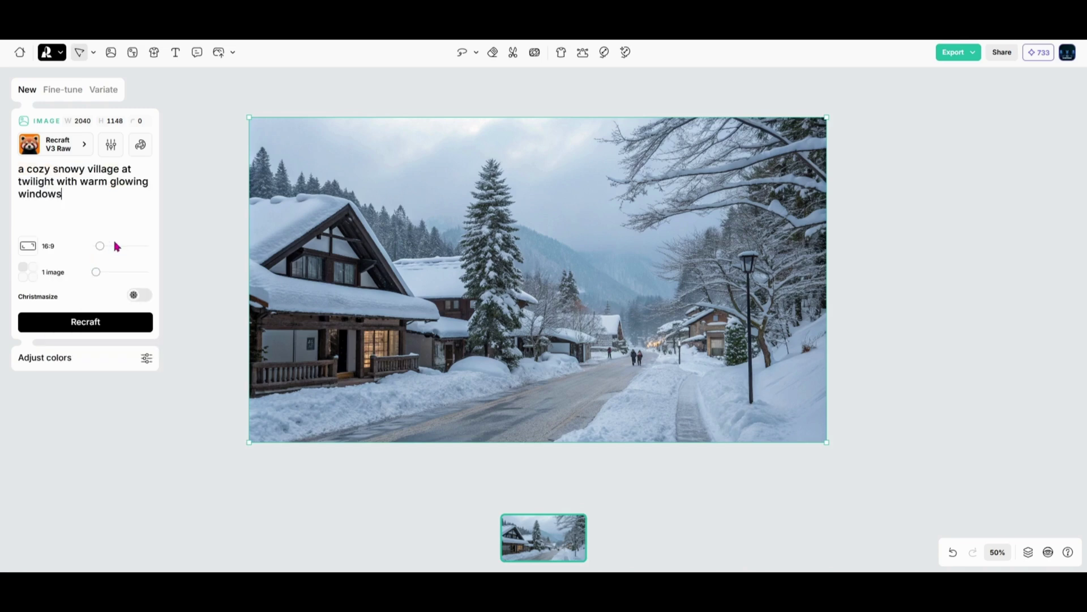
pyautogui.click(115, 329)
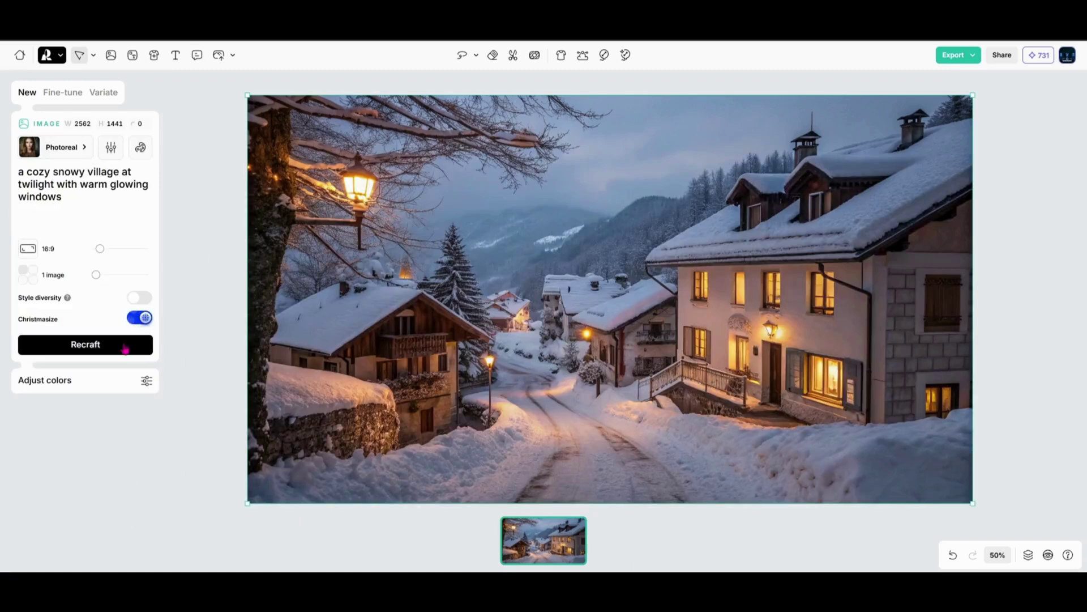
pyautogui.click(125, 348)
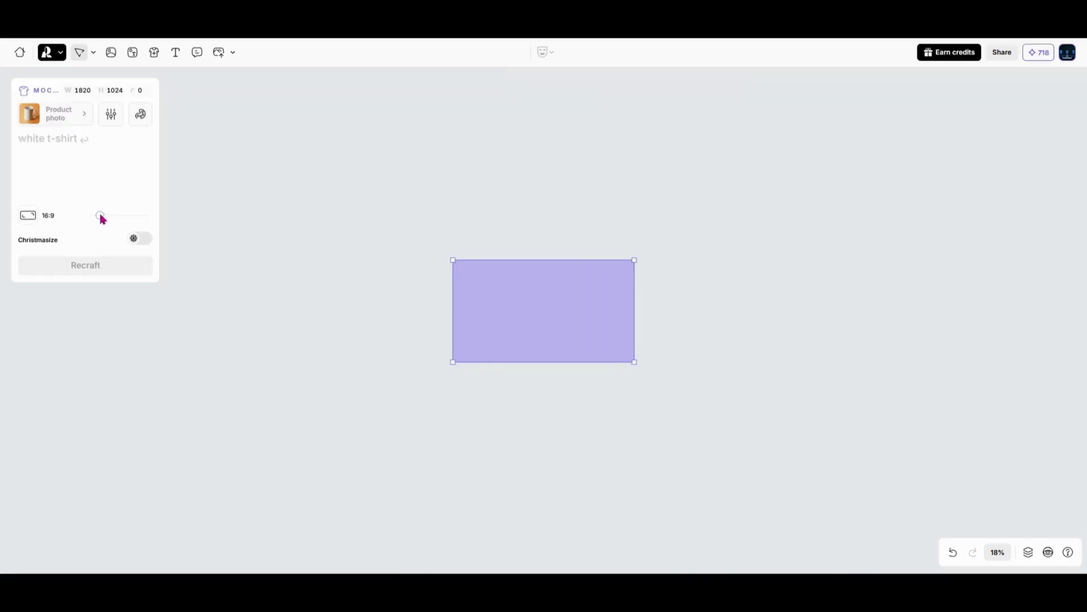
# Step: Make a white t-shirt mockup, widen its print area, and generate the 'AI robot' design onto it
pyautogui.write('white t-shirt')
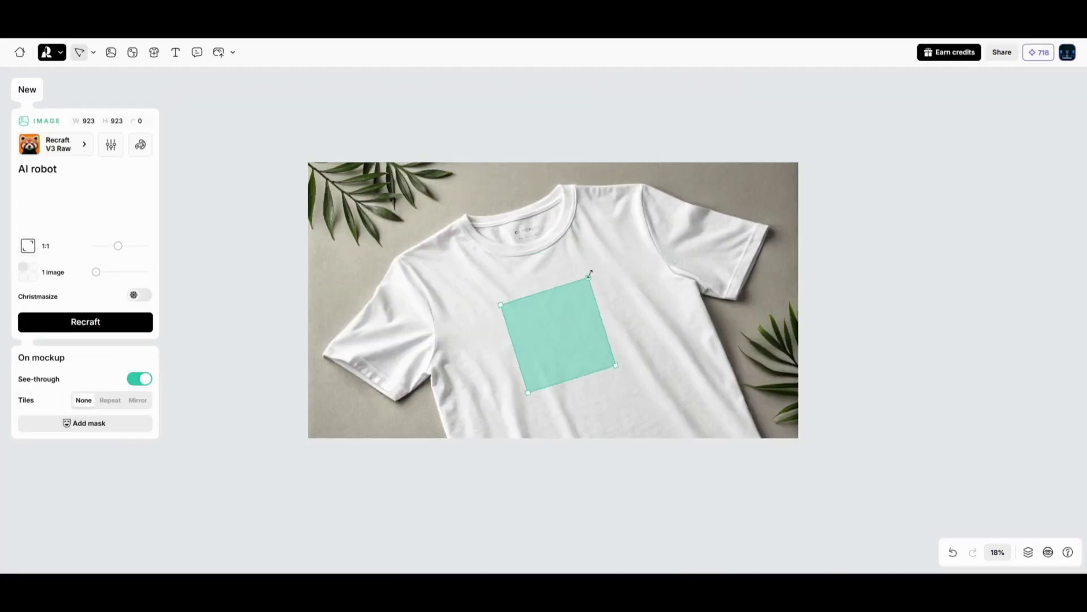
pyautogui.moveTo(590, 274); pyautogui.dragTo(607, 248)
pyautogui.click(85, 322)
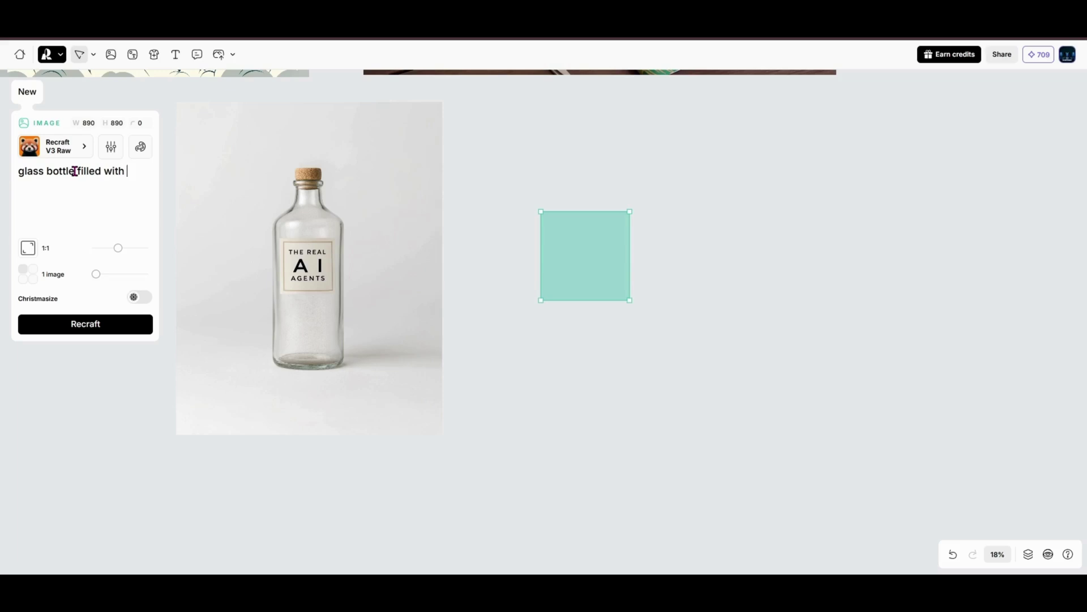
# Step: Generate a 4:5 image of a glass bottle of pink potion labelled 'THE REAL AI AGENTS'
pyautogui.write("a pink potion with a label that reads 'THE REAL AI AGENTS'")
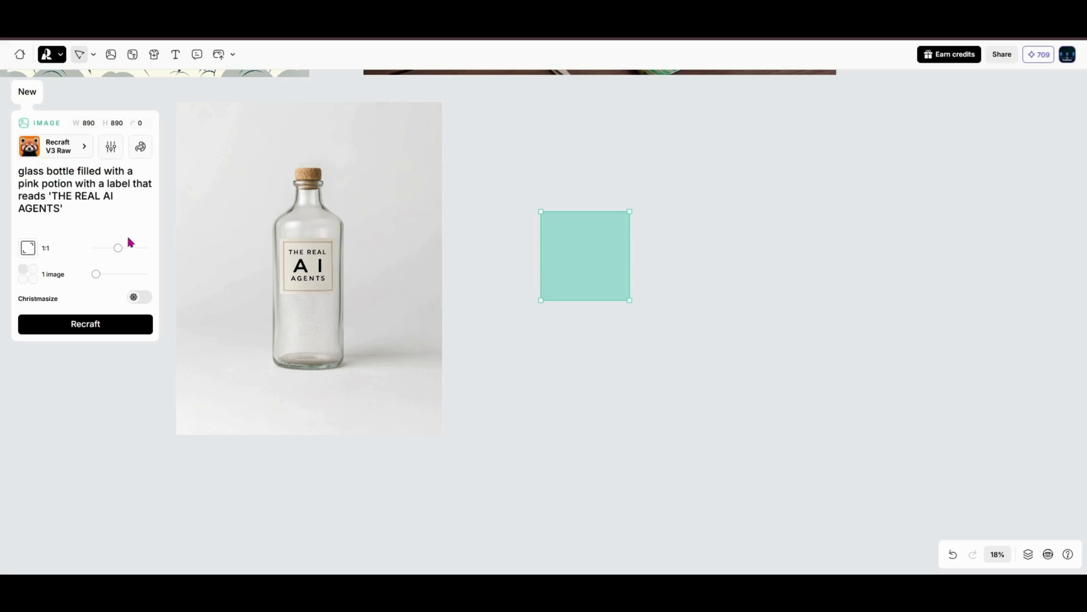
pyautogui.moveTo(118, 248); pyautogui.dragTo(121, 248)
pyautogui.click(108, 327)
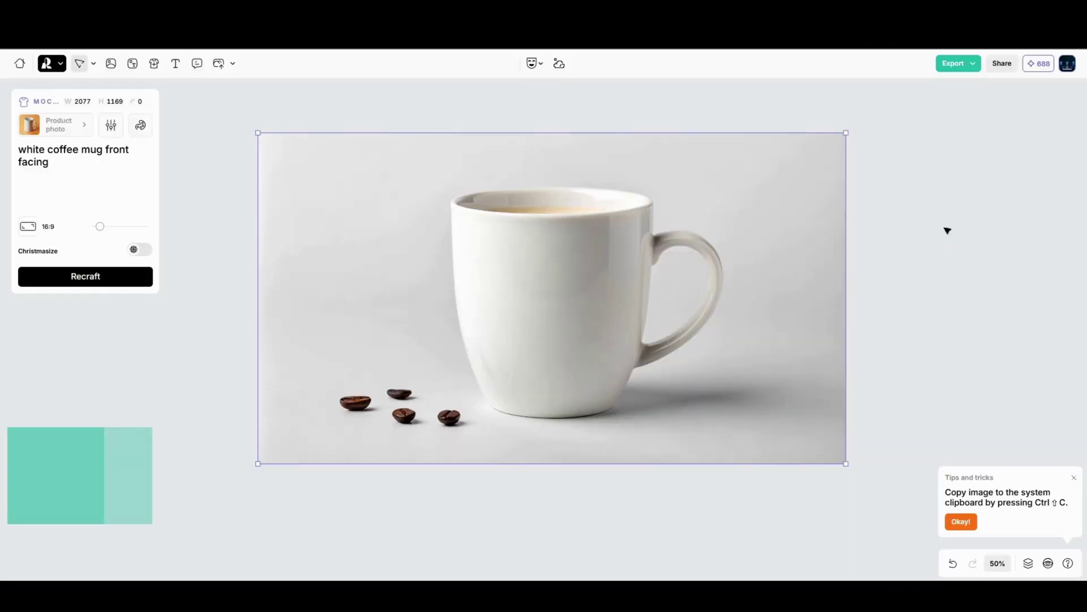
# Step: Paste the 'THE REAL AI AGENTS' artwork onto the coffee mug, shrink it, and centre it on the front
pyautogui.hotkey('ctrl', 'v')
pyautogui.moveTo(1005, 327); pyautogui.dragTo(548, 351)
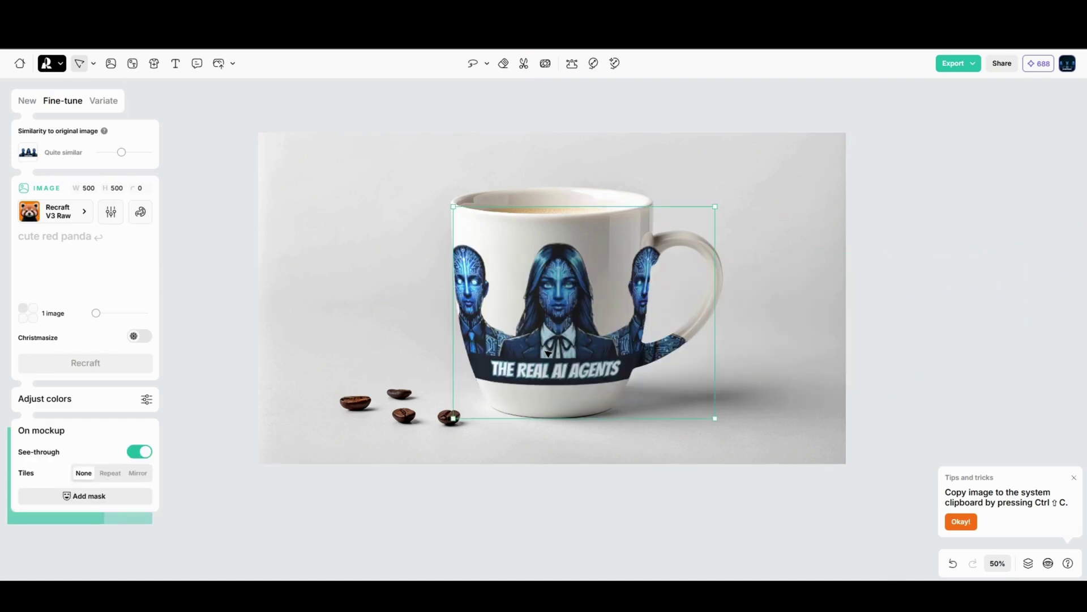
pyautogui.moveTo(716, 210); pyautogui.dragTo(633, 249)
pyautogui.moveTo(558, 378); pyautogui.dragTo(590, 313)
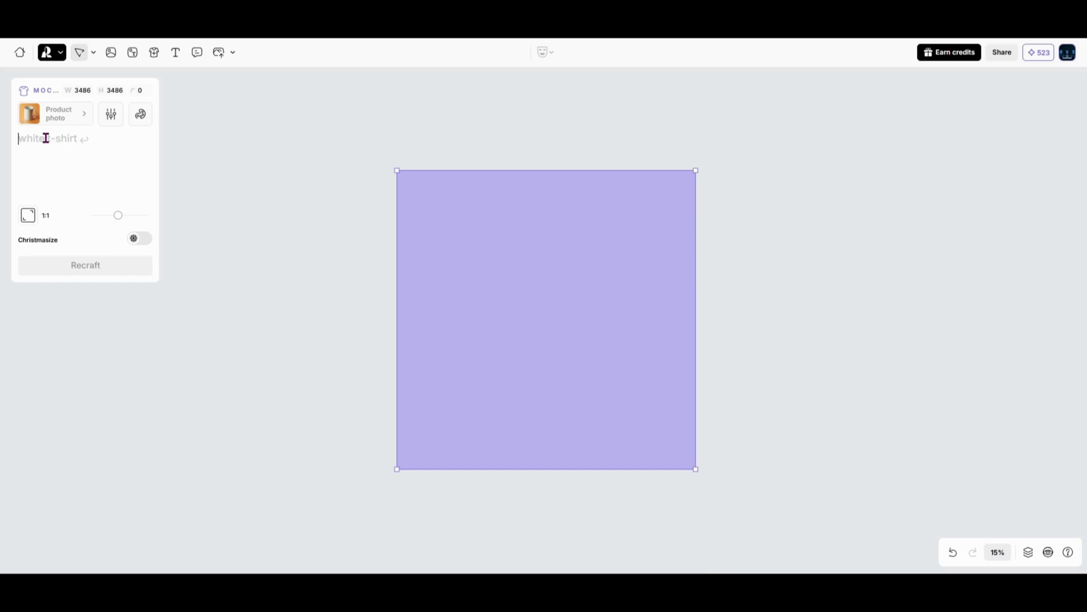
# Step: Generate a white T-shirt mockup and print 'Santa wearing sunglasses on the beach' on it
pyautogui.write('white t-shirt')
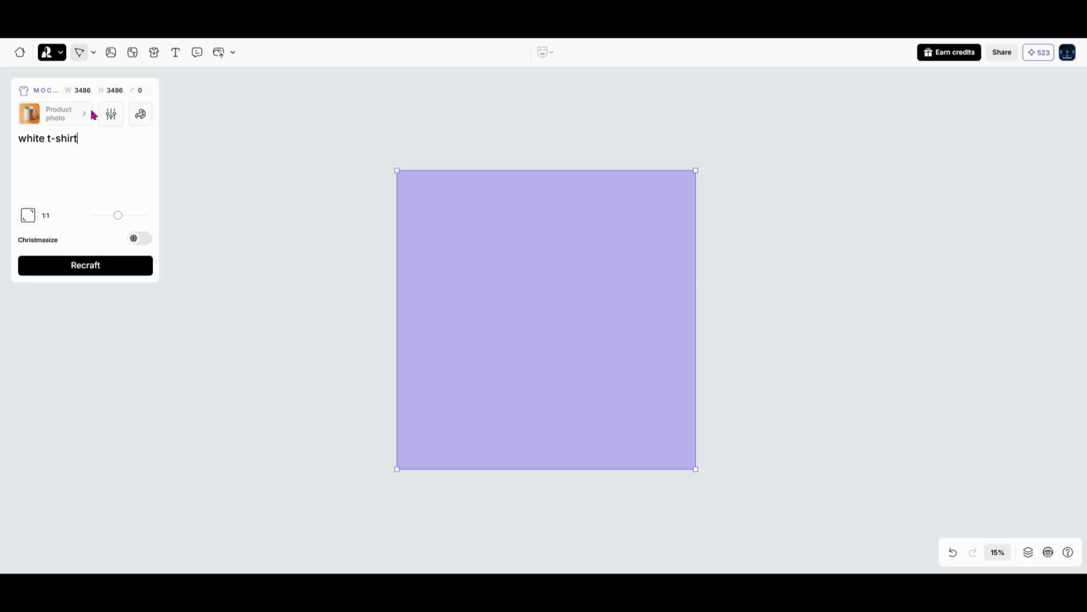
pyautogui.click(136, 266)
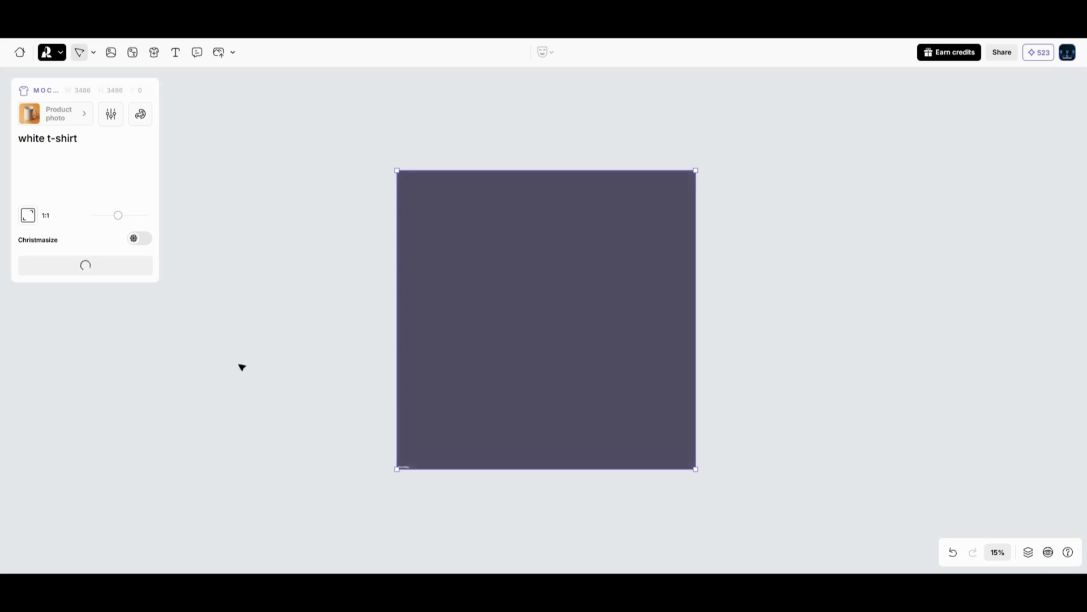
pyautogui.click(42, 178)
pyautogui.write('Santa wearing su')
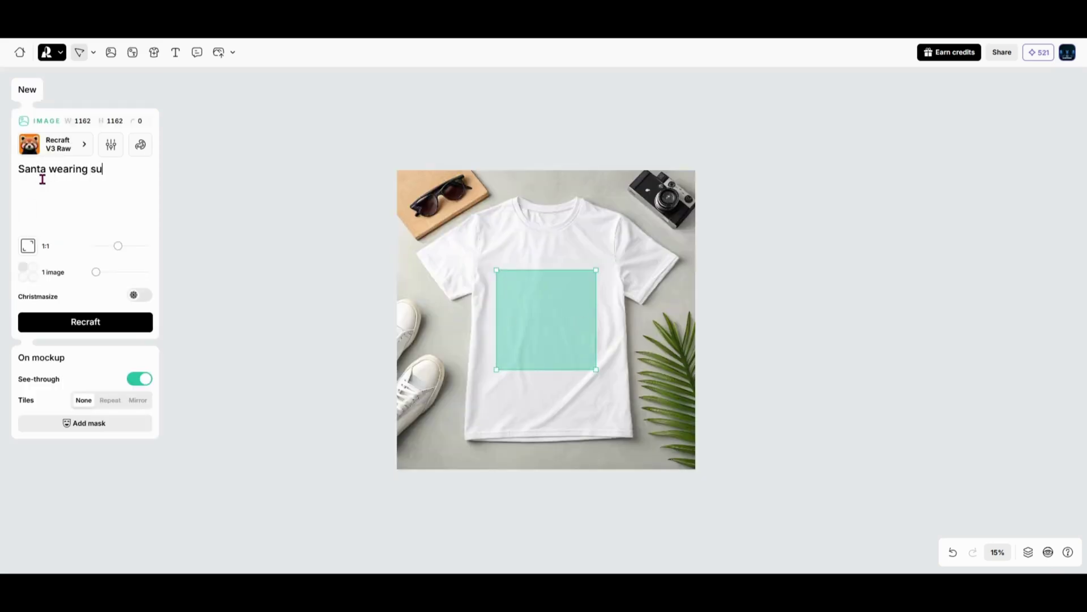
pyautogui.write('nglasses on the beach')
pyautogui.click(100, 322)
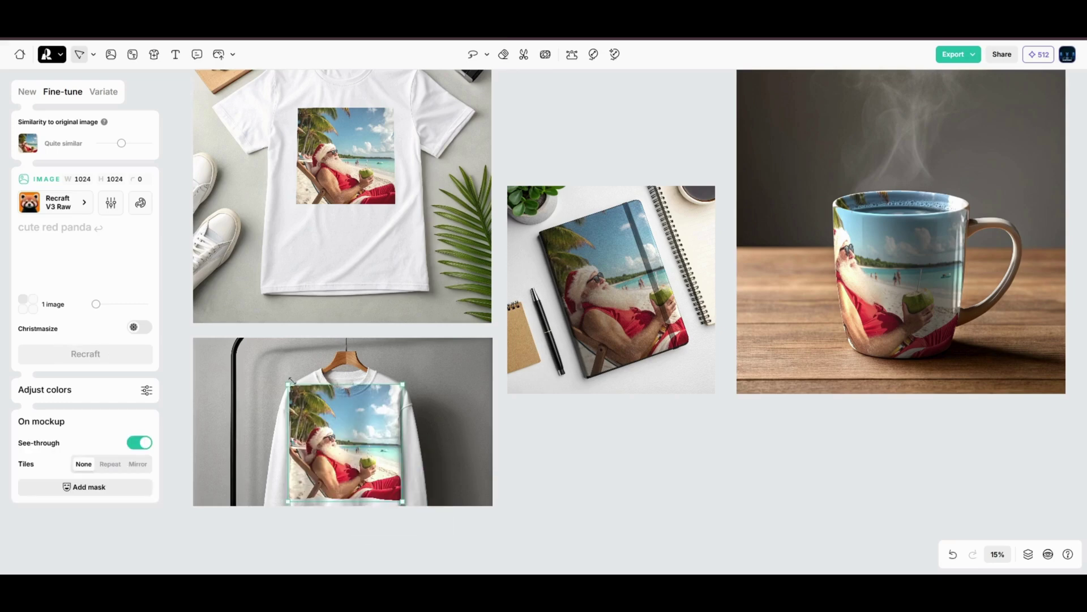
# Step: Enlarge the sweatshirt's Santa print and shift its hue to pink and green, adjusting saturation and brightness
pyautogui.moveTo(401, 500); pyautogui.dragTo(431, 510)
pyautogui.scroll(-2, 437, 549)
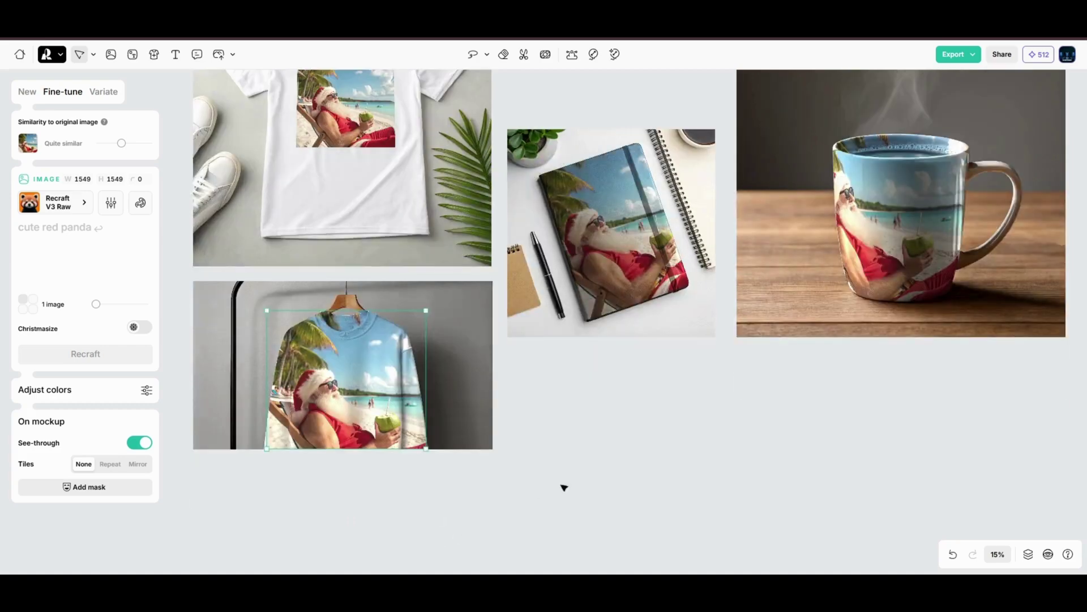
pyautogui.scroll(3, 701, 444)
pyautogui.scroll(-2, 365, 378)
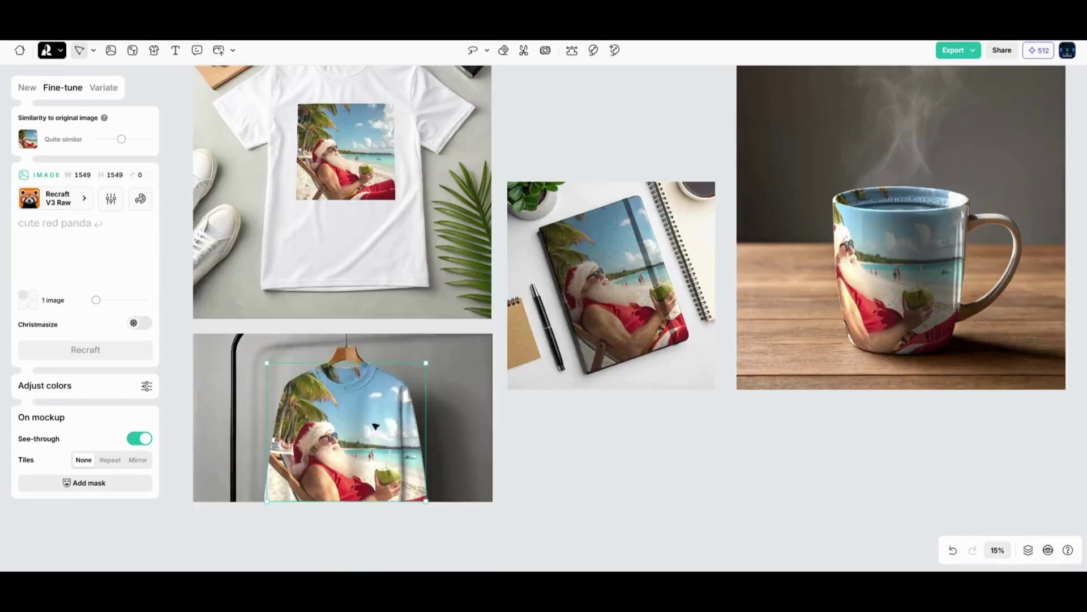
pyautogui.click(146, 390)
pyautogui.click(123, 179)
pyautogui.click(97, 216)
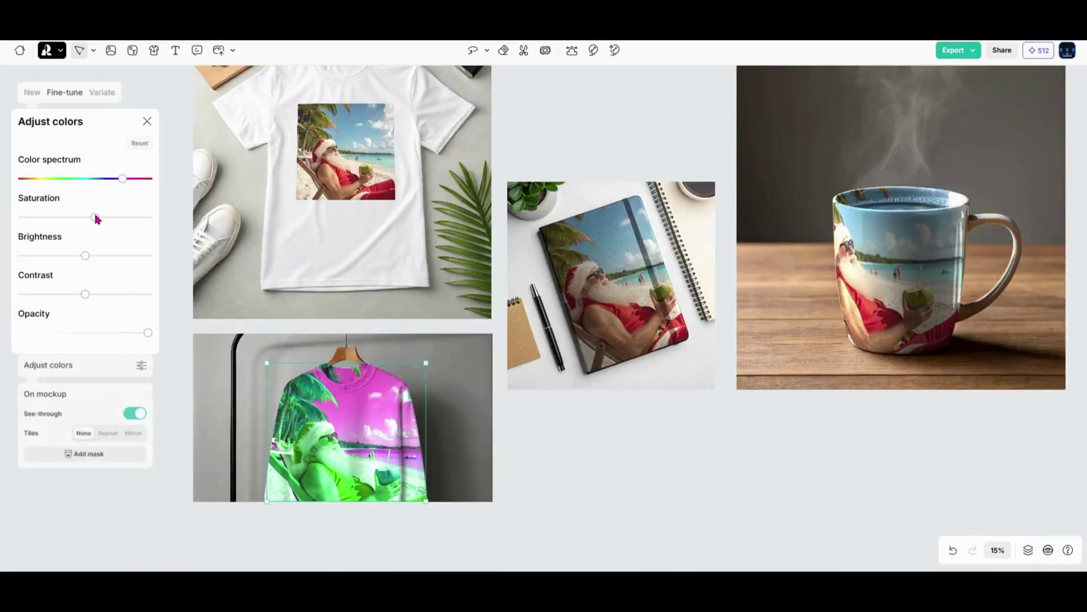
pyautogui.click(85, 256)
pyautogui.click(511, 439)
# Step: Give the notebook's Santa print a new colour palette that includes green
pyautogui.scroll(-2, 512, 439)
pyautogui.click(511, 439)
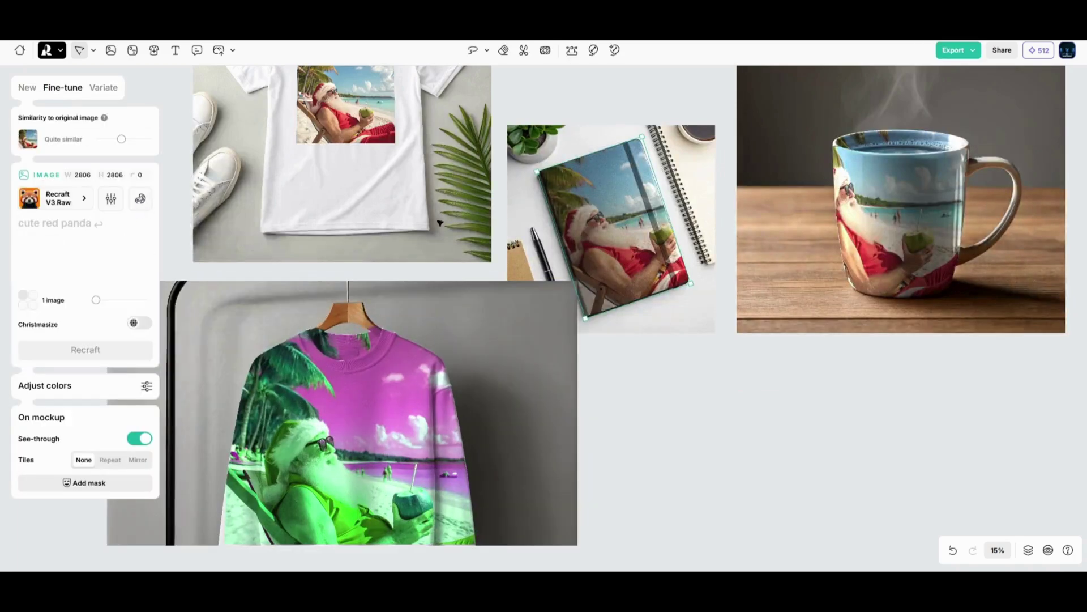
pyautogui.click(140, 198)
pyautogui.click(288, 289)
pyautogui.click(351, 354)
pyautogui.click(373, 354)
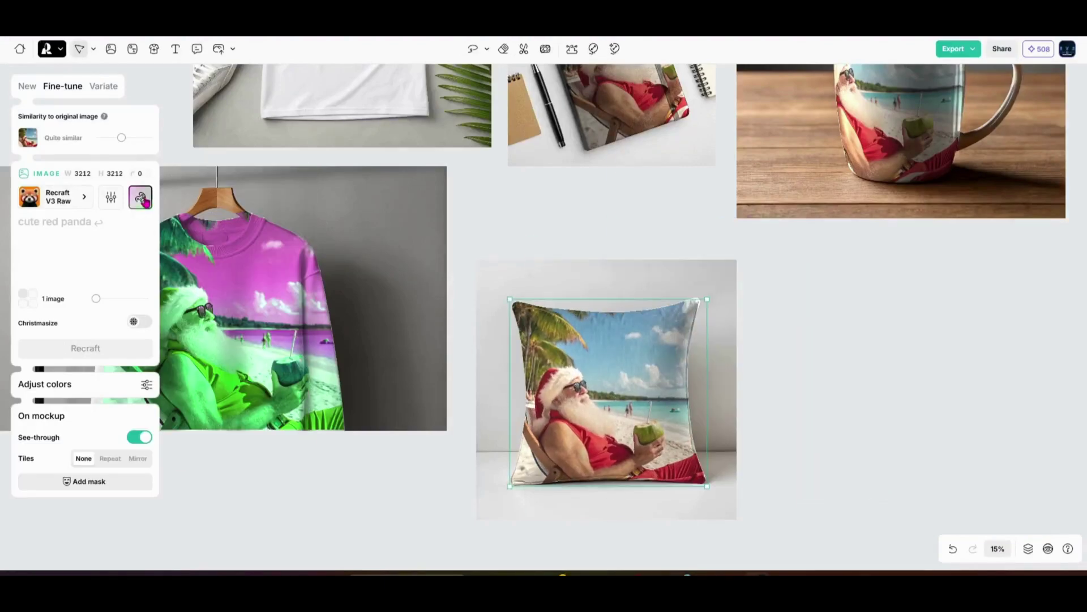
# Step: Regenerate the cushion print from 'santa on the beach' with Remarkably similar similarity
pyautogui.click(137, 137)
pyautogui.click(45, 222)
pyautogui.write('santa on the beach')
pyautogui.click(80, 350)
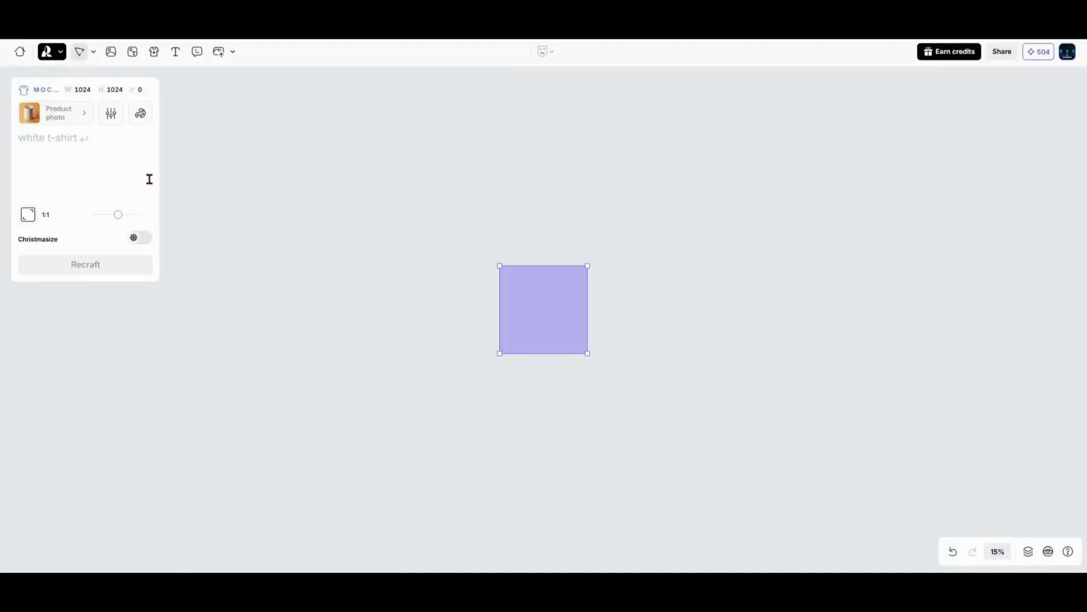
# Step: Create a white tote bag mockup with the winged-woman image enlarged across its front
pyautogui.write('white tote bag')
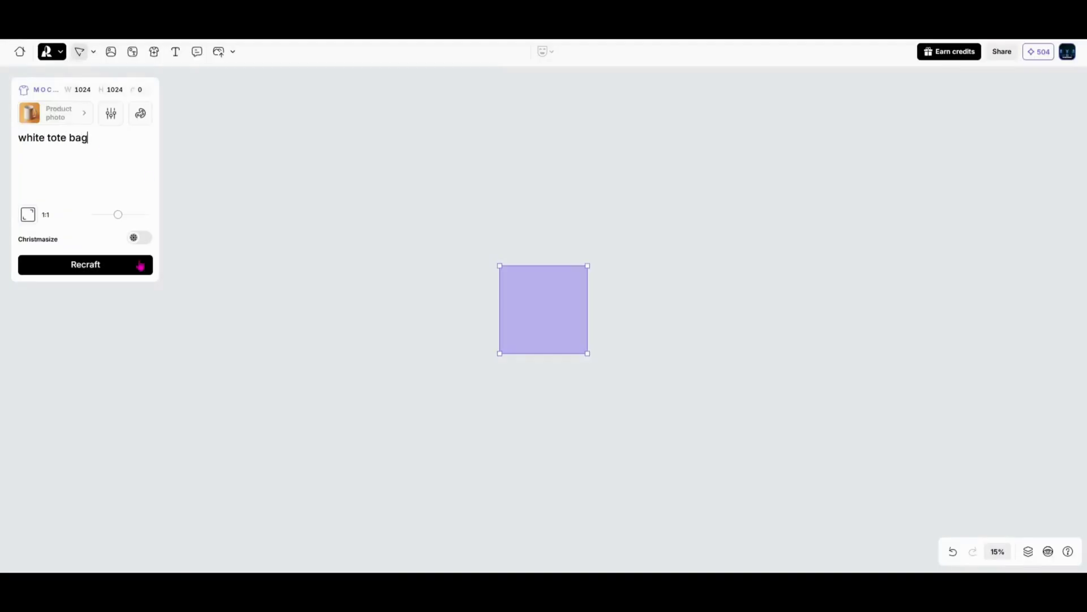
pyautogui.click(139, 265)
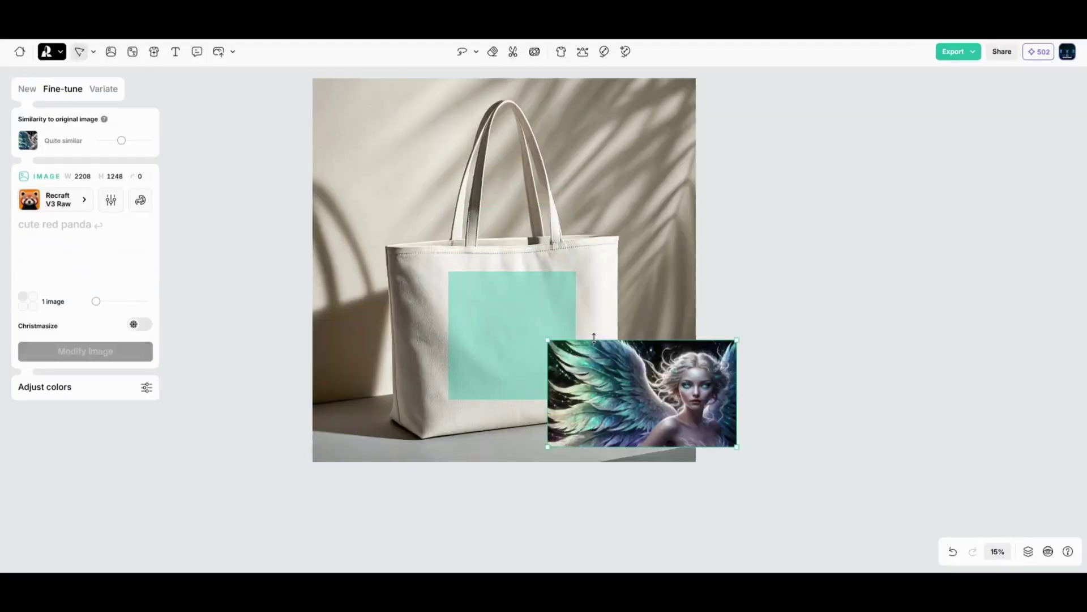
pyautogui.moveTo(594, 336); pyautogui.dragTo(622, 430)
pyautogui.moveTo(422, 265); pyautogui.dragTo(385, 326)
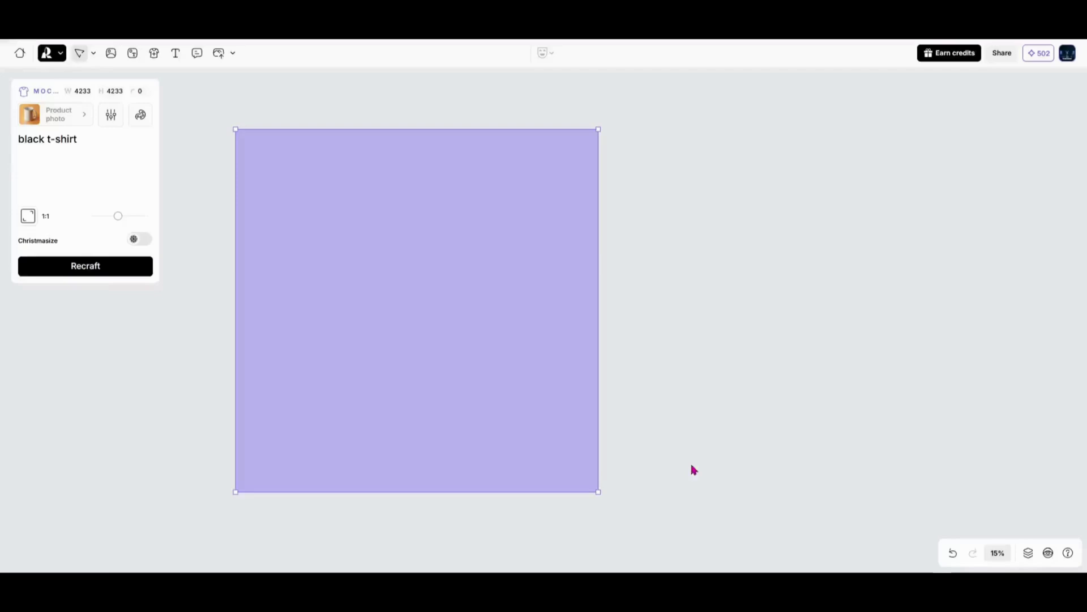
# Step: Print 'a neon kitten on a skateboard' on a black t-shirt, and on a mug with 'Good Morning' above it
pyautogui.click(85, 266)
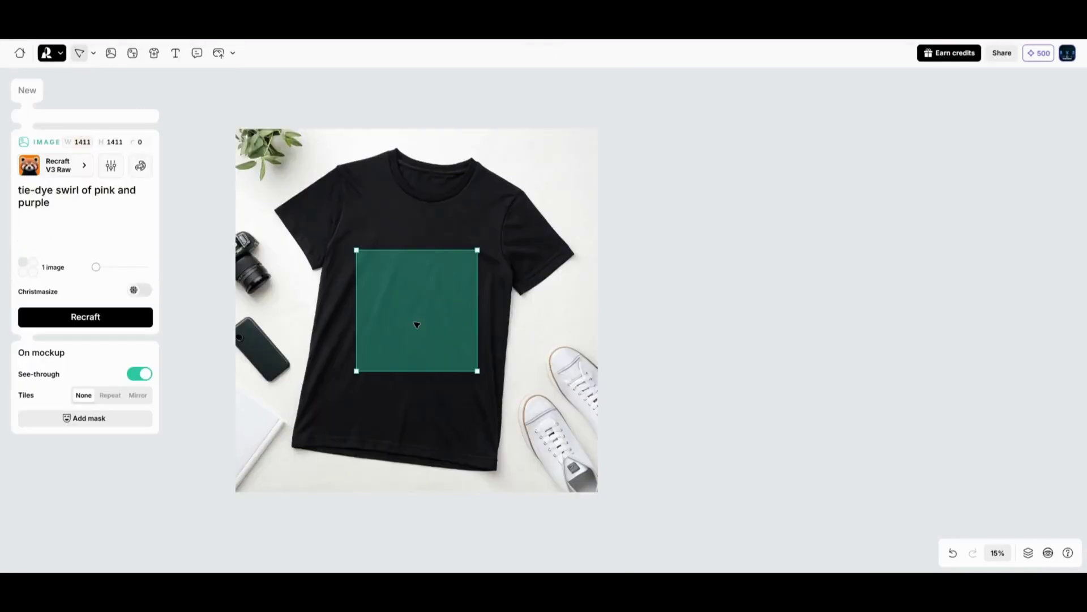
pyautogui.tripleClick(17, 190)
pyautogui.write('a neon kitten on a skateboard')
pyautogui.click(85, 317)
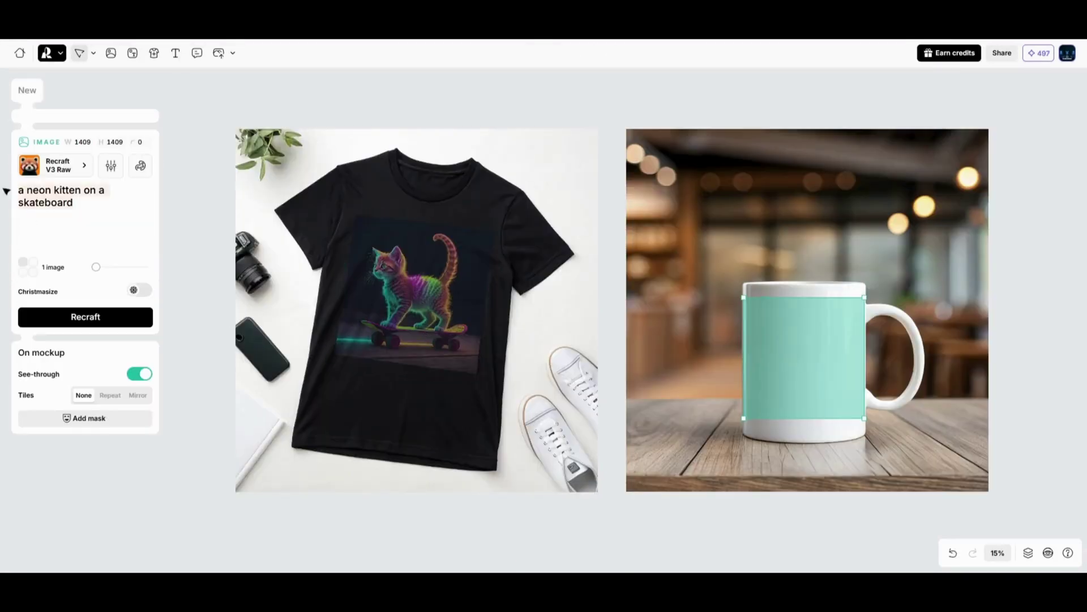
pyautogui.write("with 'Good Morning' above it")
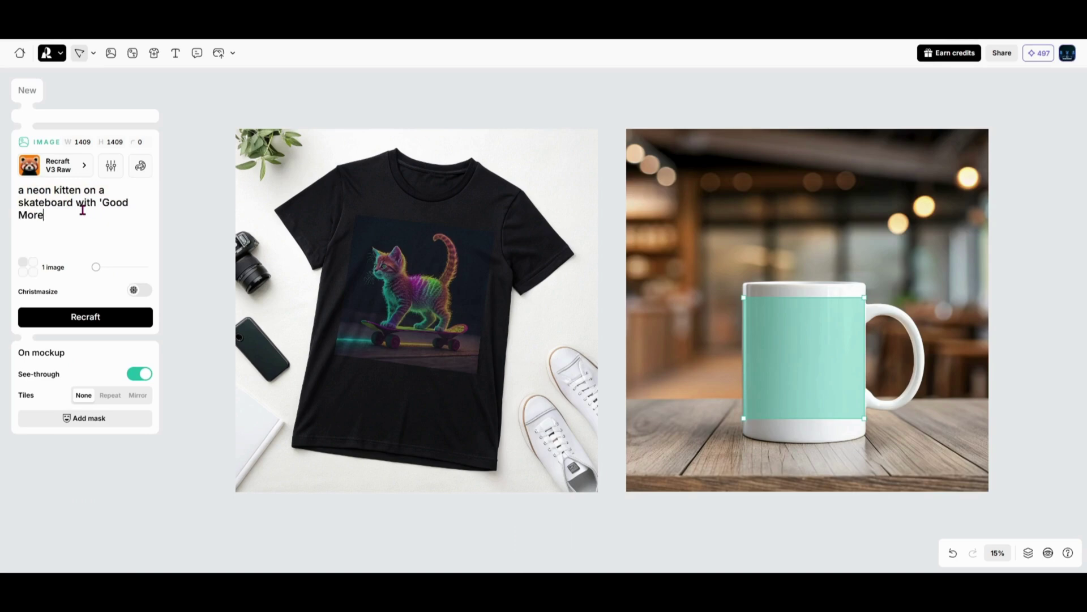
pyautogui.click(85, 317)
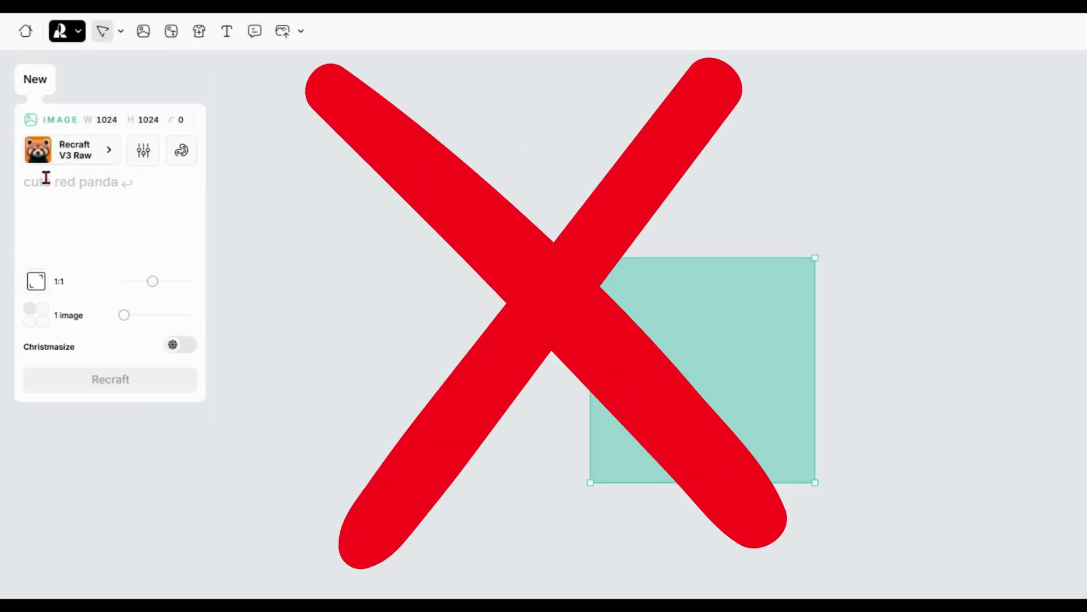
# Step: Generate single images of a cat and a dog from short prompts
pyautogui.write('cat')
pyautogui.press('Return')
pyautogui.press('BackSpace')
pyautogui.press('BackSpace')
pyautogui.press('BackSpace')
pyautogui.write('dog')
pyautogui.press('Return')
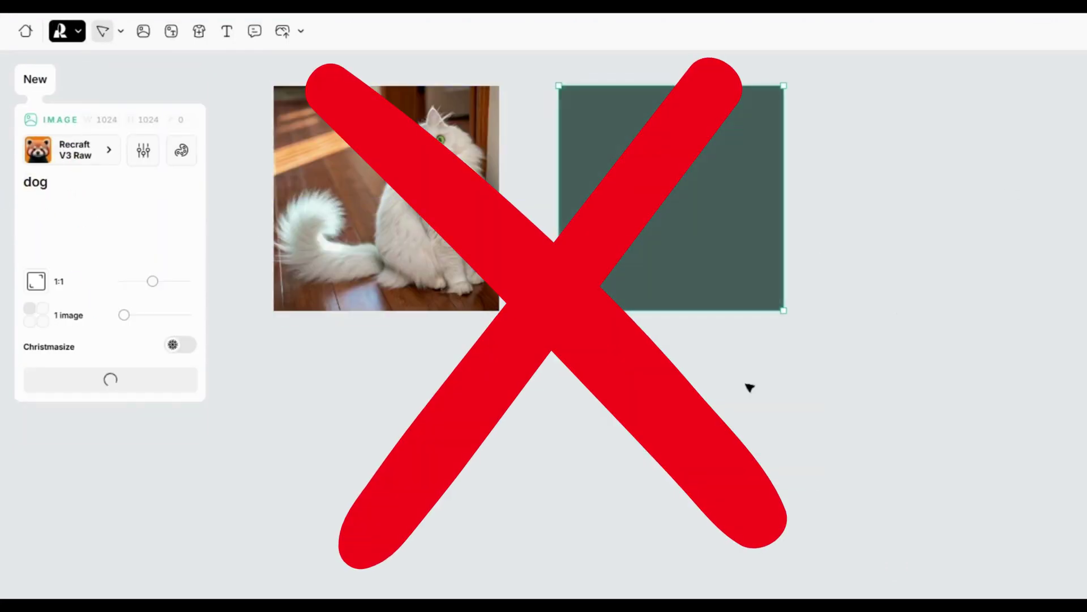
pyautogui.press('Return')
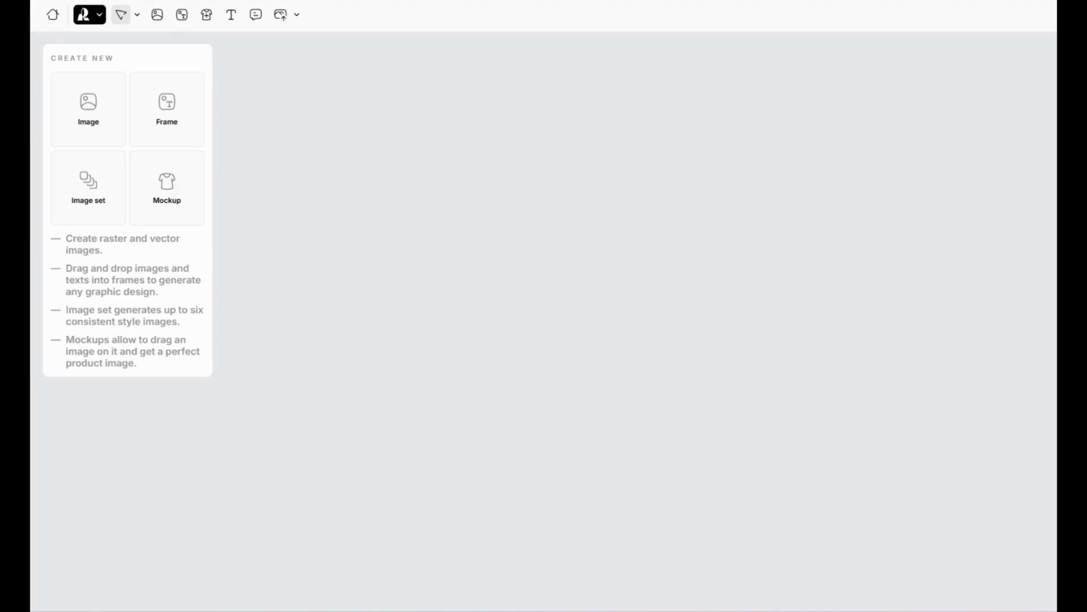
# Step: Start a six-image set with prompts Neon cat, Neon Dog, Neon Fish, Neon Car and Neon Tree
pyautogui.click(87, 181)
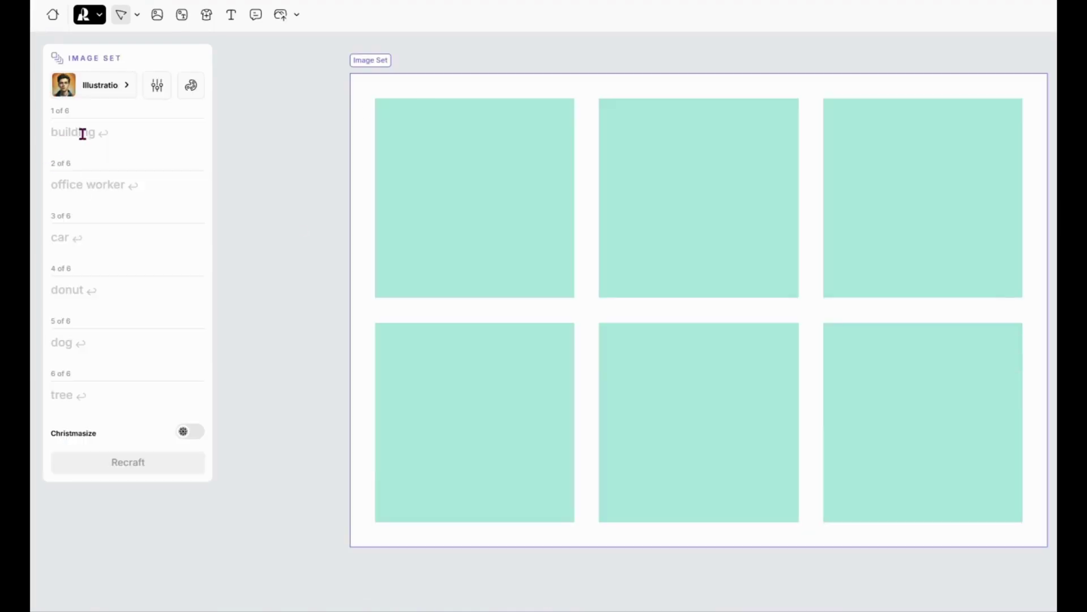
pyautogui.write('Neon cat')
pyautogui.press('Return')
pyautogui.write('Neon Dog')
pyautogui.press('Return')
pyautogui.write('Neon Fish')
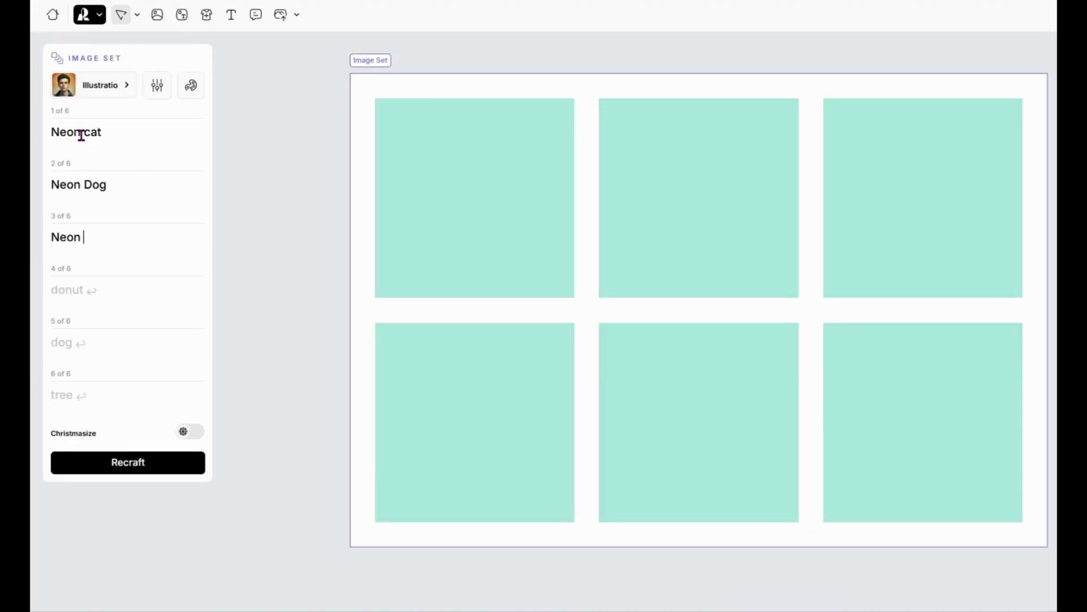
pyautogui.press('Return')
pyautogui.write('Neon Car')
pyautogui.press('Return')
pyautogui.write('Neon Tree')
pyautogui.press('Return')
# Step: Fill in the sixth 'Neon' prompt, generate the set, then regenerate it in 3D render style
pyautogui.write('Neon Bike')
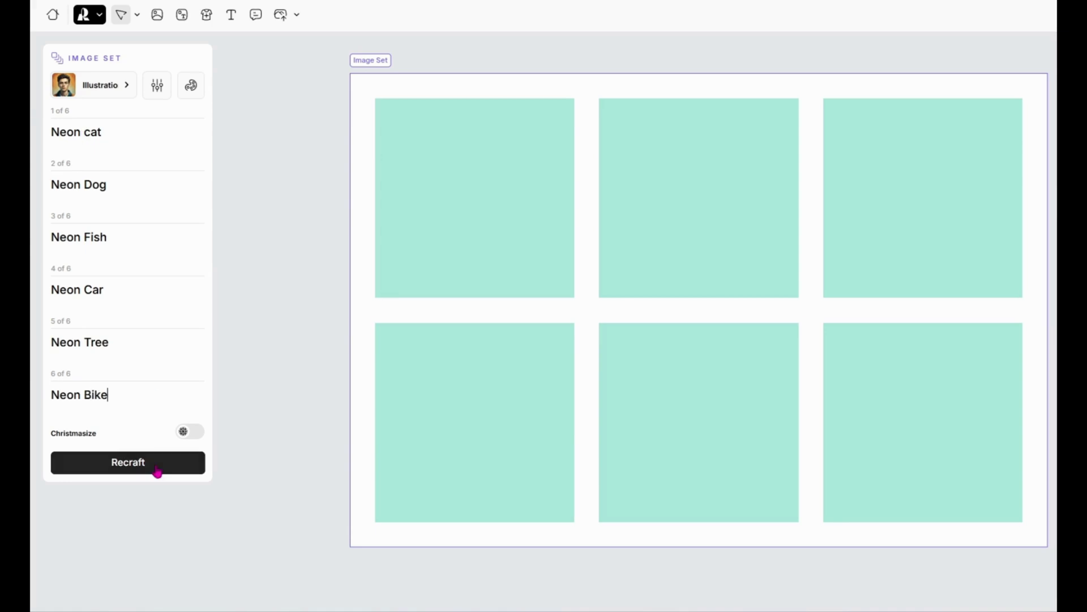
pyautogui.click(157, 467)
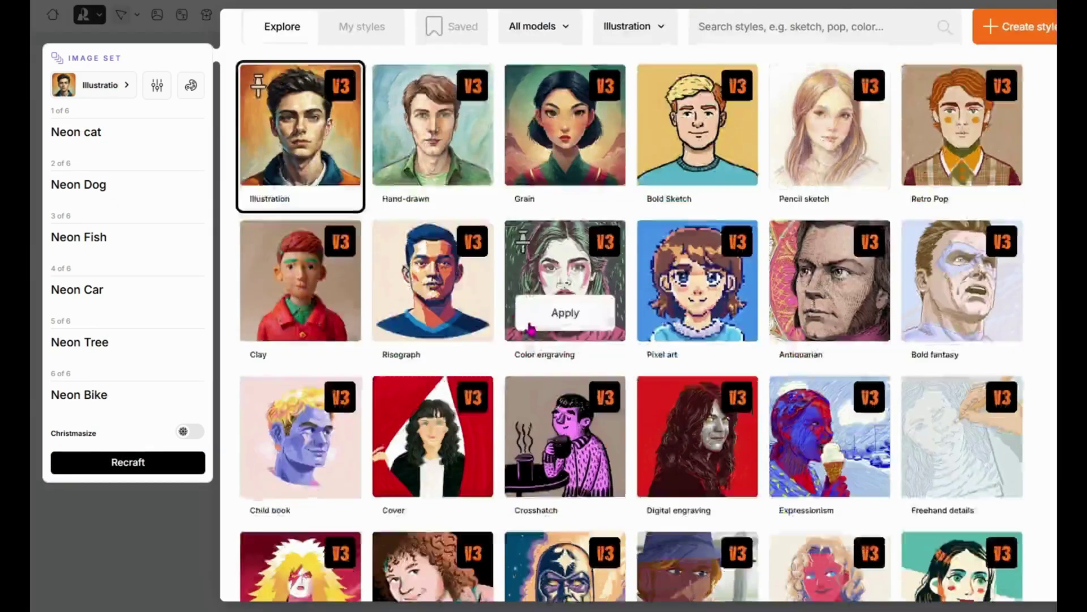
pyautogui.scroll(-5, 563, 310)
pyautogui.click(699, 456)
pyautogui.click(128, 492)
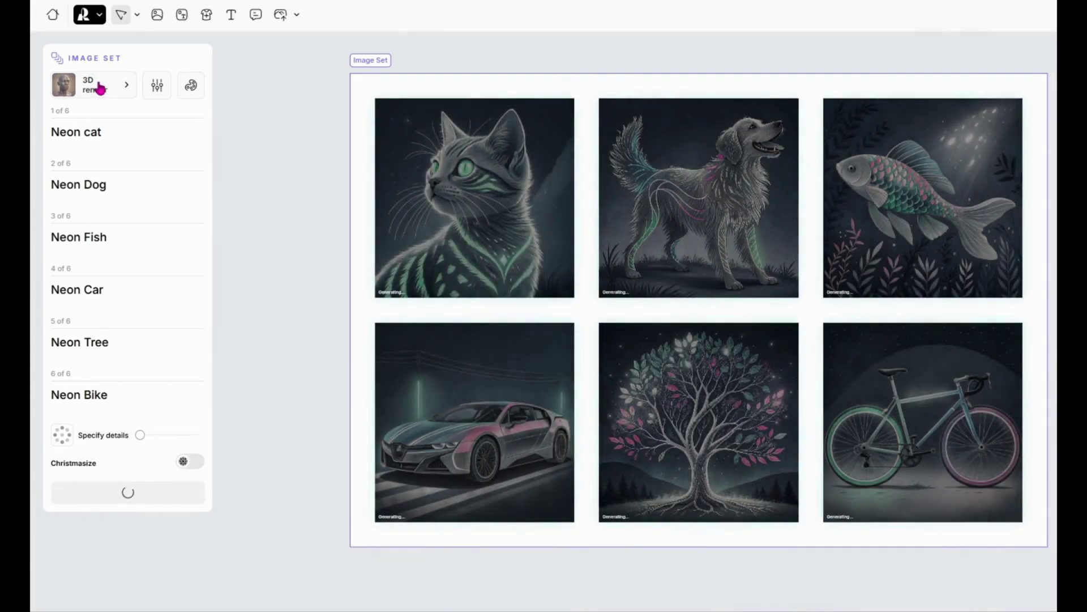
# Step: Regenerate the neon set in 80's style, then in Glow style
pyautogui.click(100, 88)
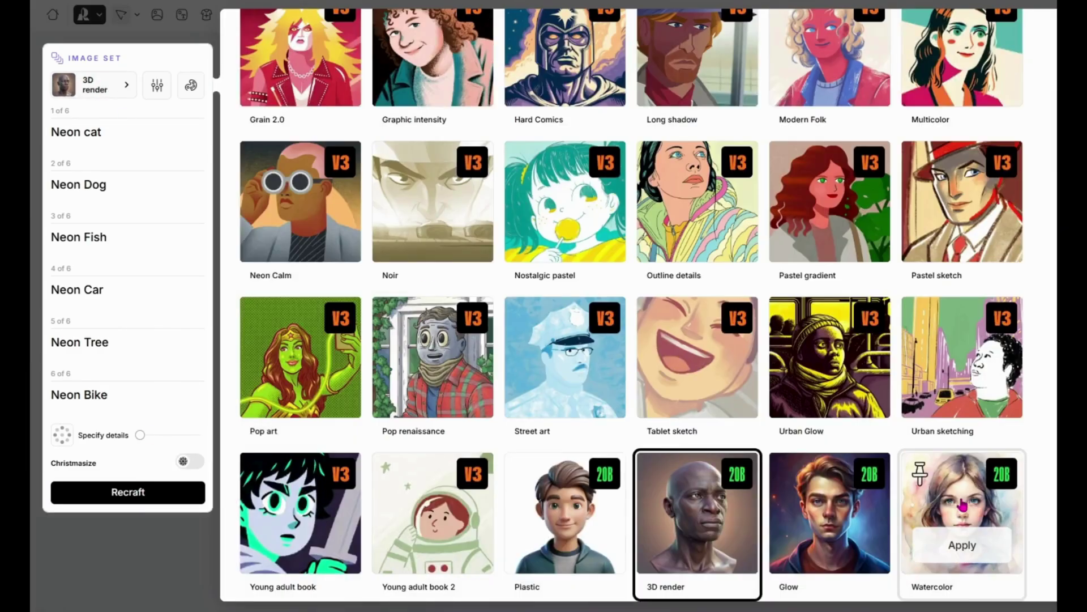
pyautogui.scroll(-4, 959, 538)
pyautogui.click(566, 444)
pyautogui.click(138, 499)
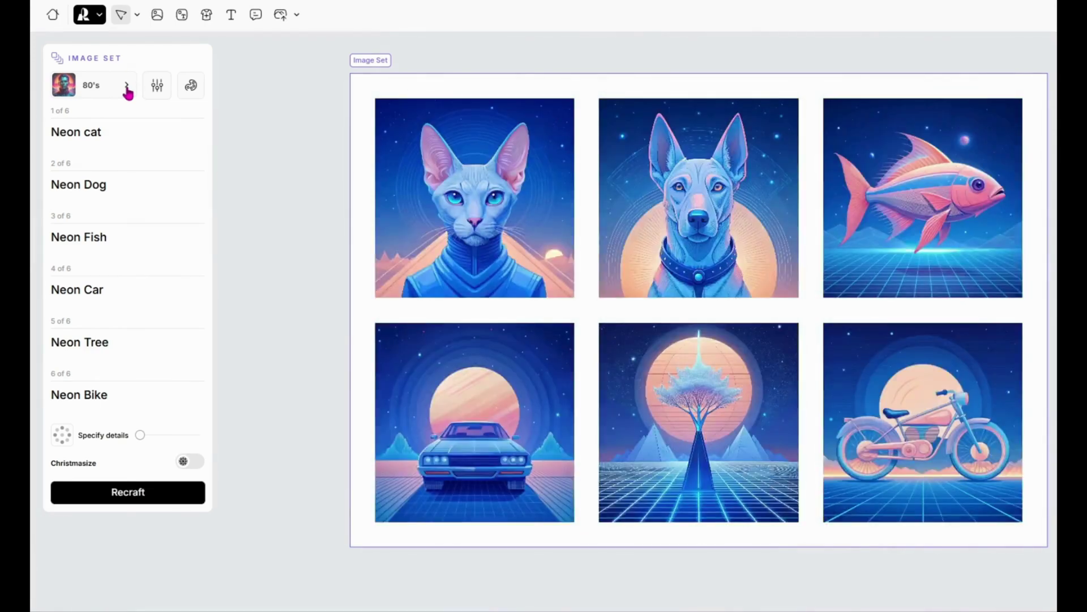
pyautogui.click(127, 85)
pyautogui.click(182, 493)
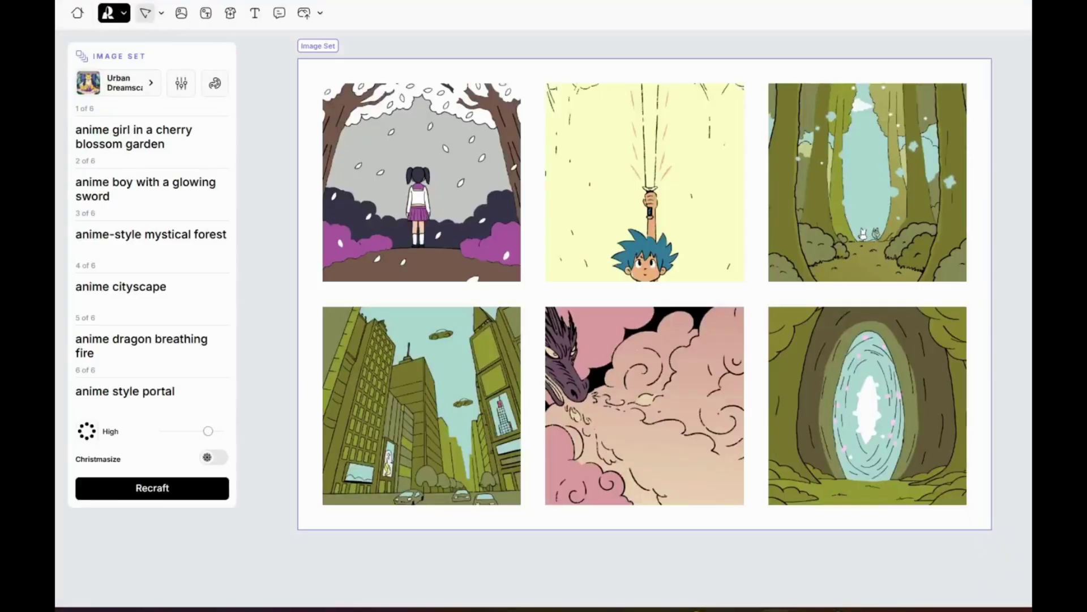
# Step: Regenerate the anime set, then apply the pink, cream, mint and light-blue palette and regenerate it
pyautogui.click(142, 494)
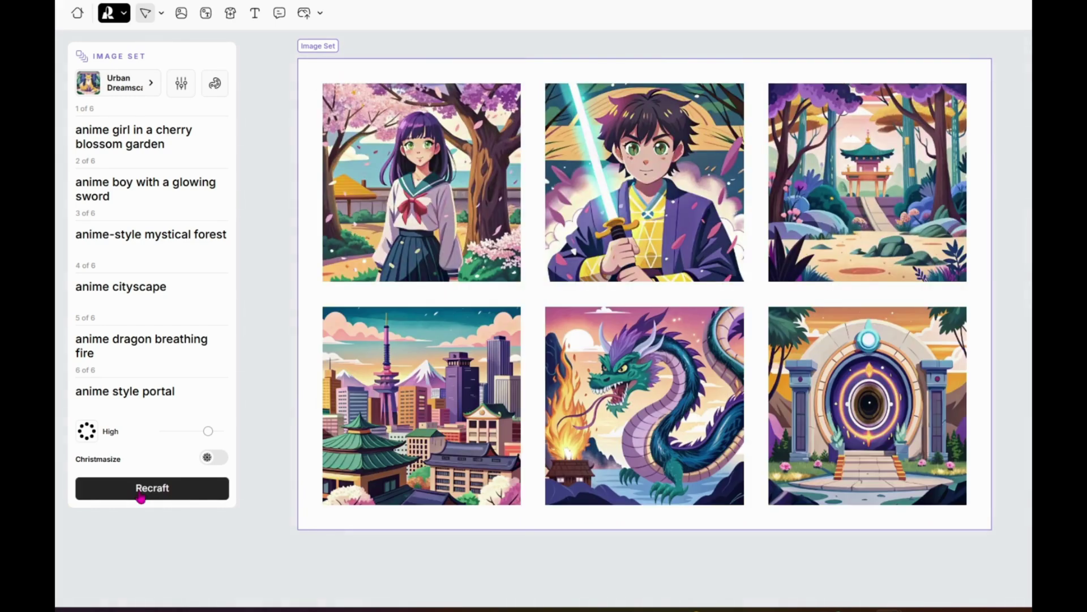
pyautogui.click(218, 89)
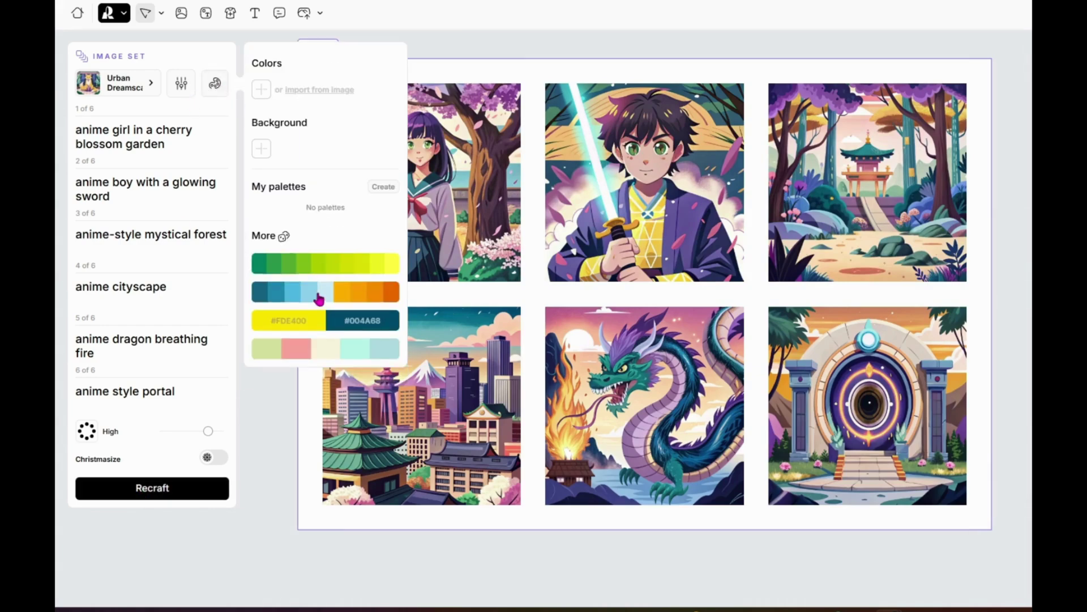
pyautogui.click(299, 352)
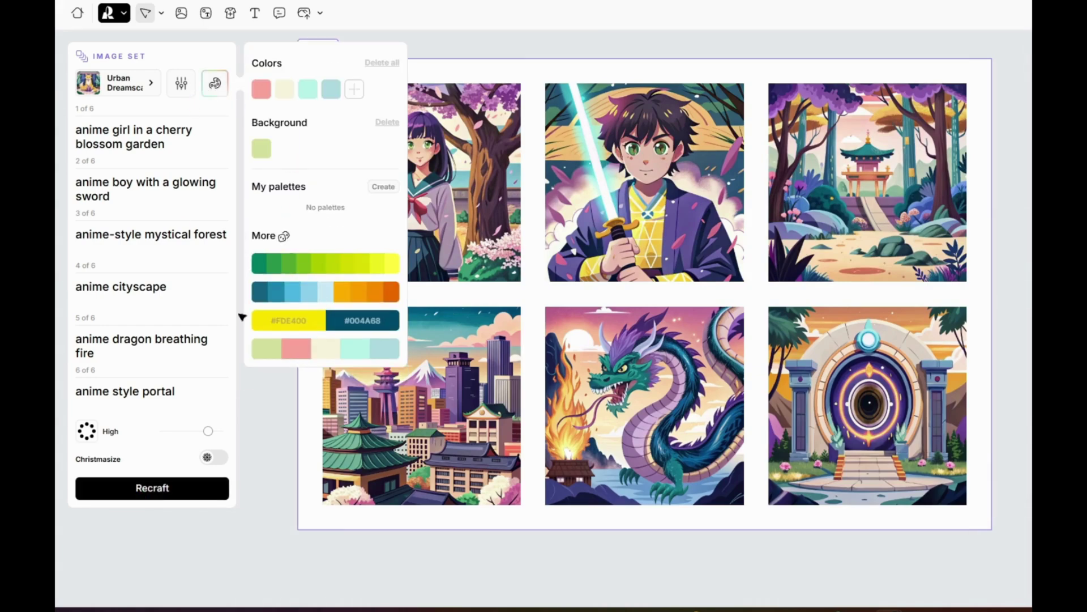
pyautogui.click(201, 496)
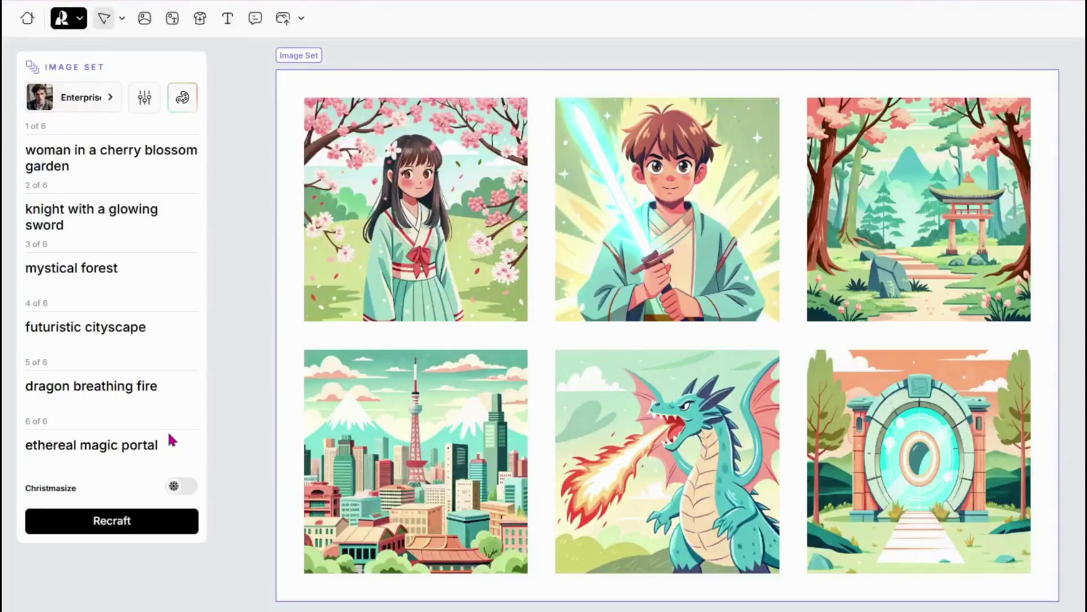
# Step: Regenerate the image set, restyling it first as Natural light and then as Photoreal
pyautogui.click(174, 520)
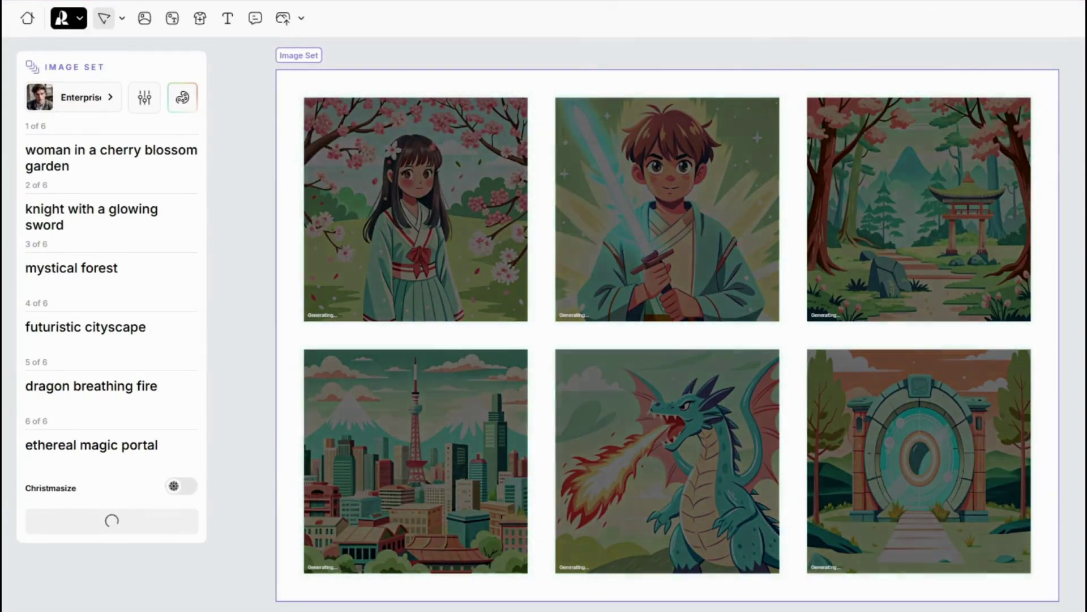
pyautogui.click(182, 97)
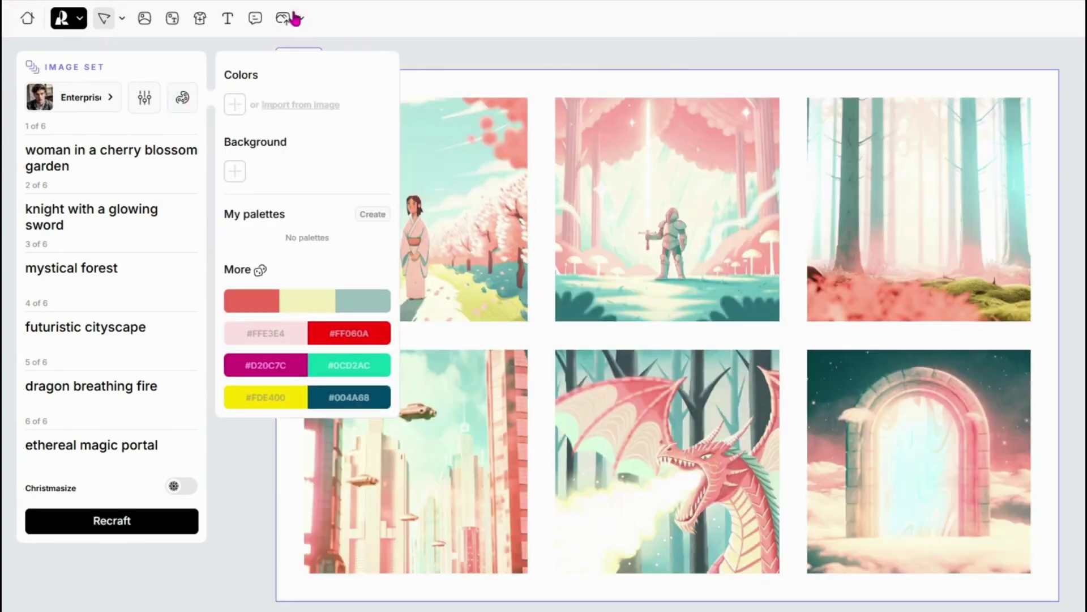
pyautogui.click(461, 61)
pyautogui.click(73, 97)
pyautogui.click(457, 198)
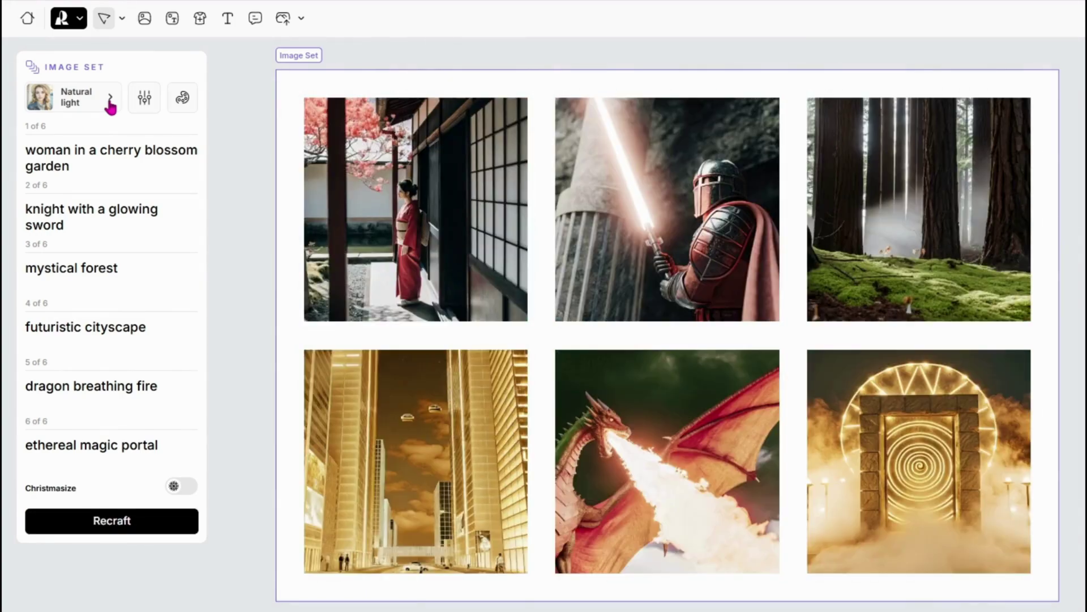
pyautogui.click(111, 100)
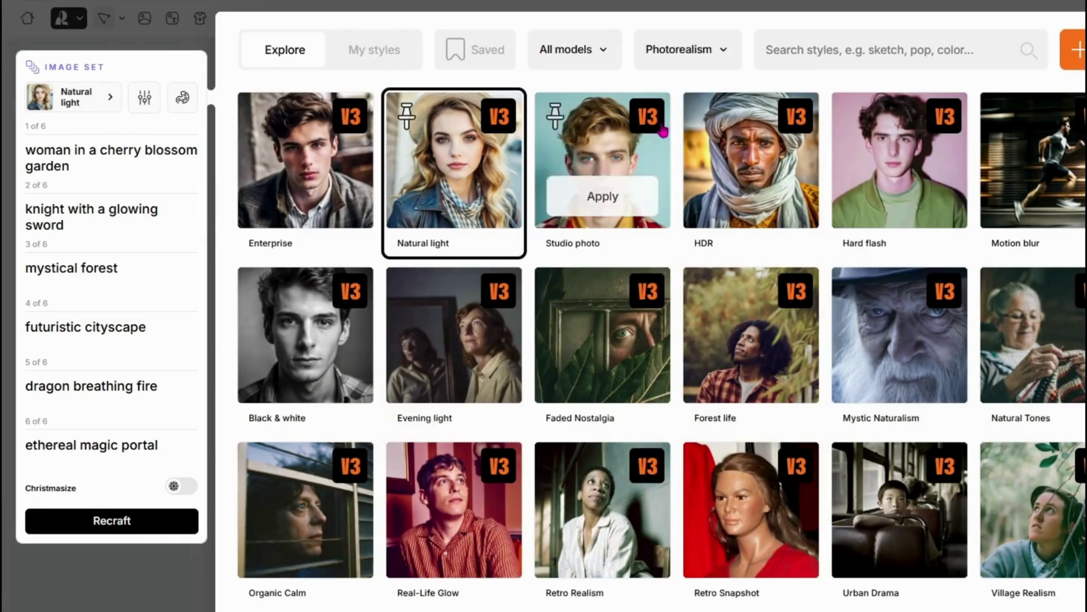
pyautogui.click(697, 103)
pyautogui.scroll(-15, 906, 510)
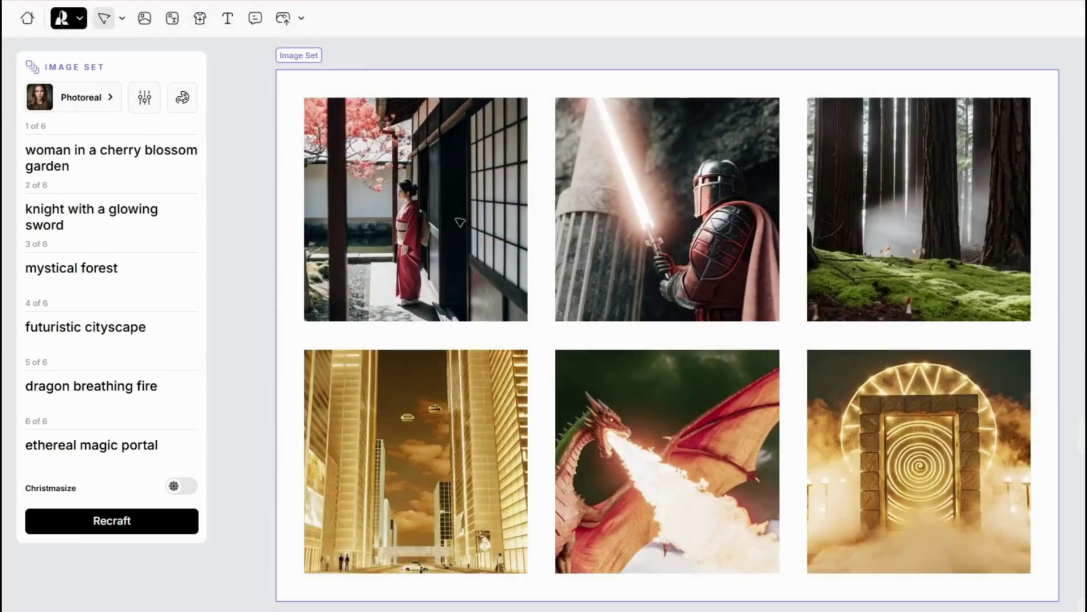
pyautogui.click(73, 539)
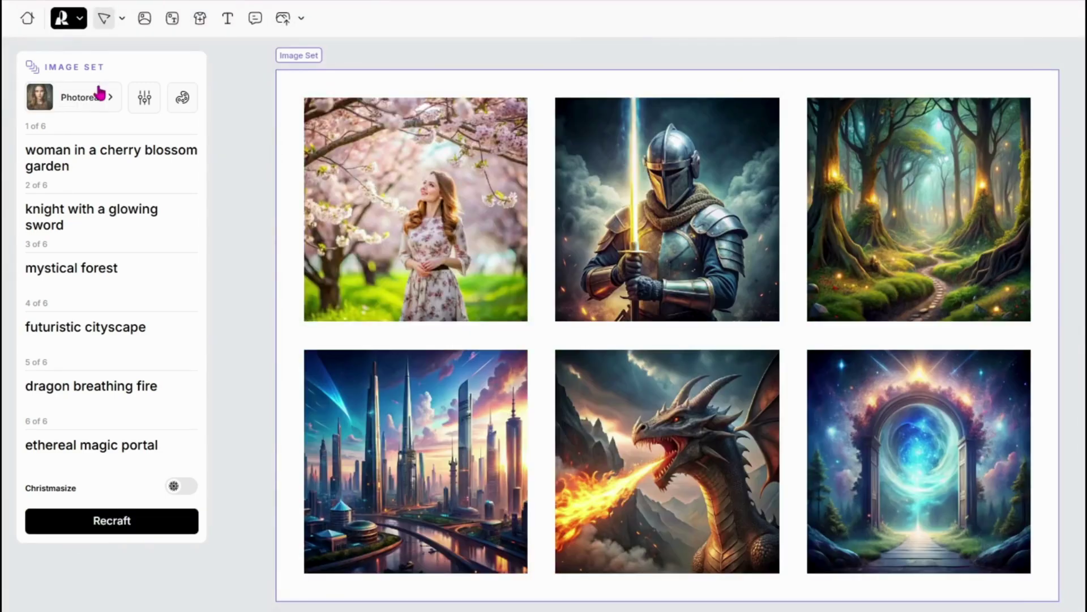
# Step: Regenerate the set in Glow, then 80's style, then select the Psychedelic style
pyautogui.click(102, 97)
pyautogui.scroll(-5, 623, 397)
pyautogui.click(301, 398)
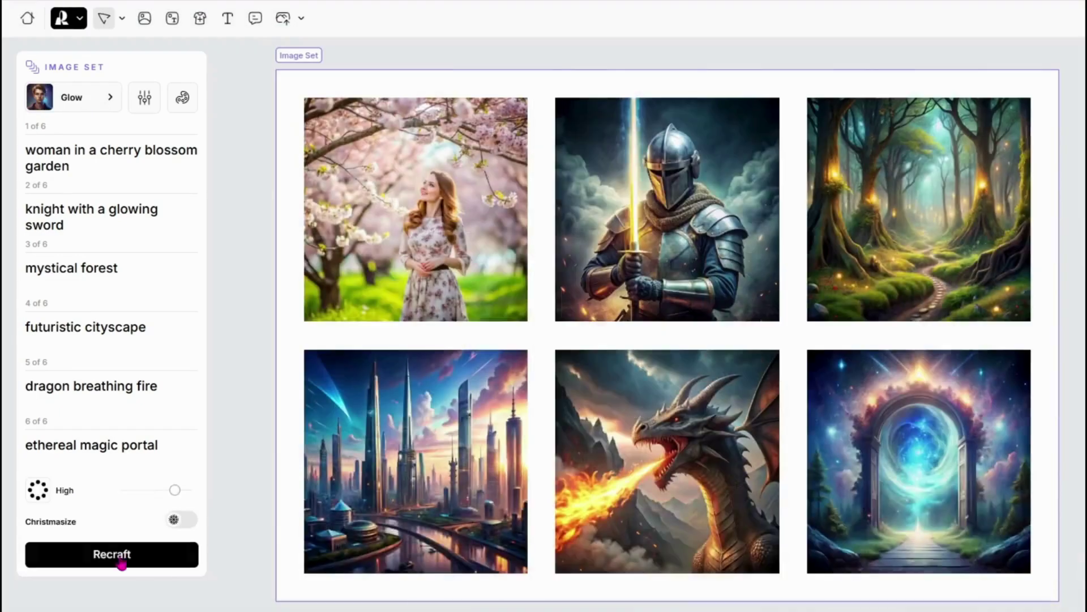
pyautogui.click(122, 562)
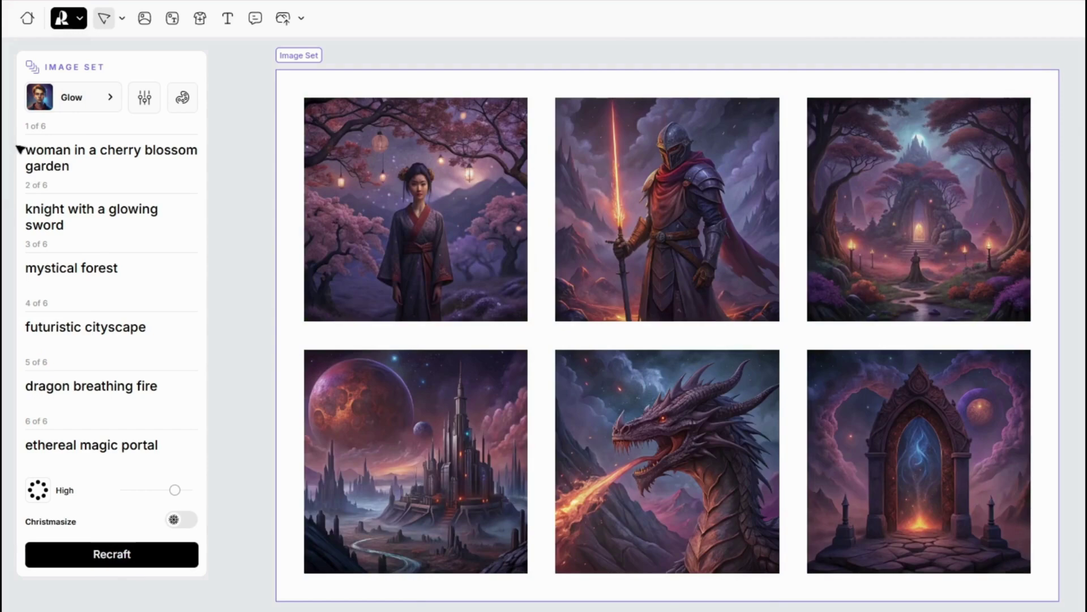
pyautogui.click(102, 97)
pyautogui.scroll(-5, 752, 408)
pyautogui.click(751, 410)
pyautogui.click(136, 555)
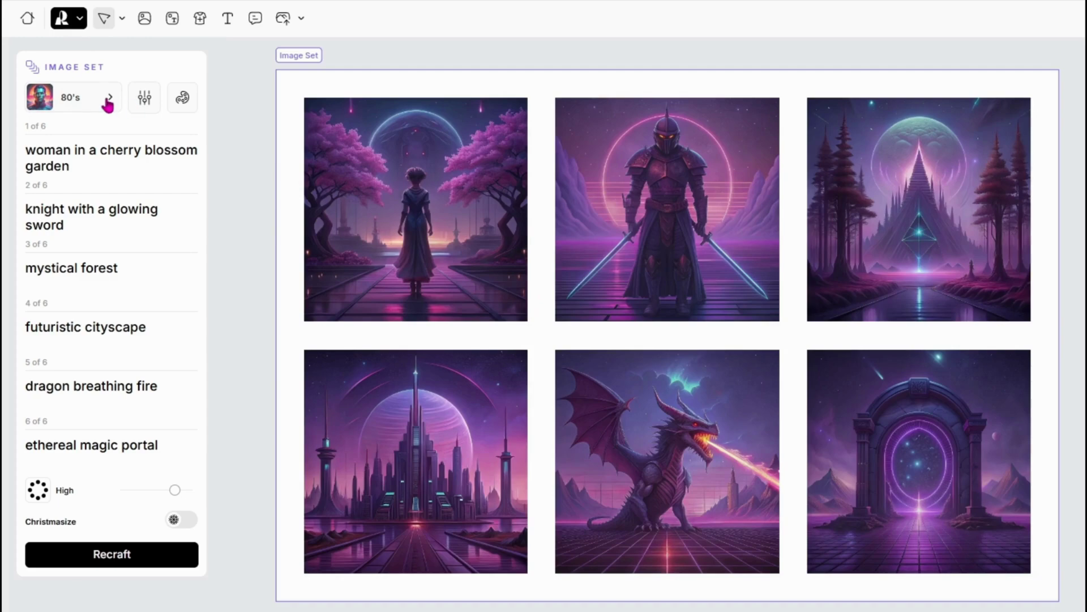
pyautogui.click(109, 103)
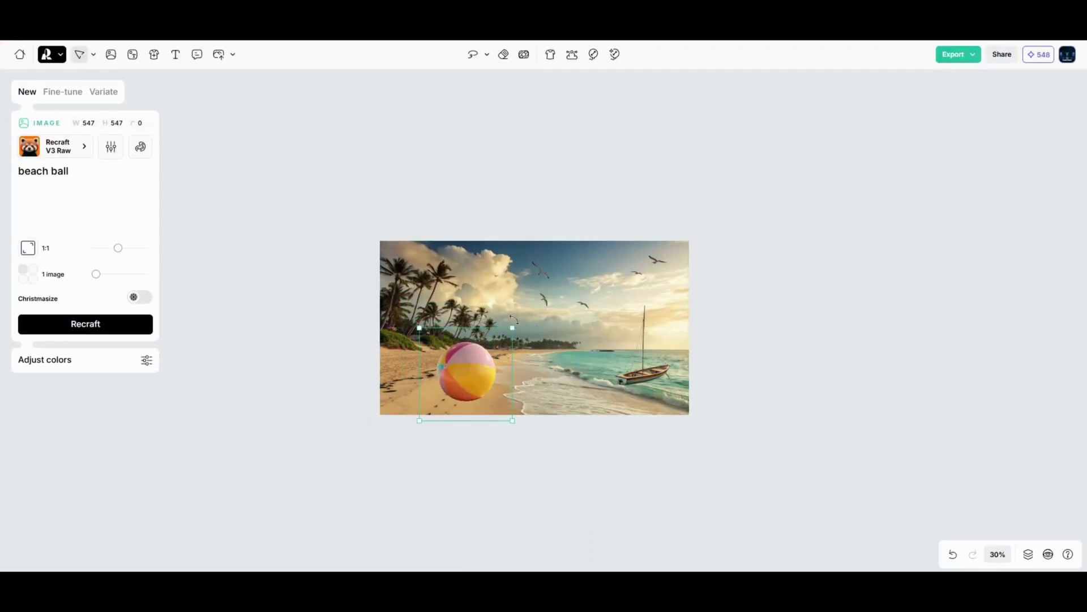
# Step: Make The Real AI Agents heading white, centre it in the neon heart, and Recraft that frame
pyautogui.click(653, 358)
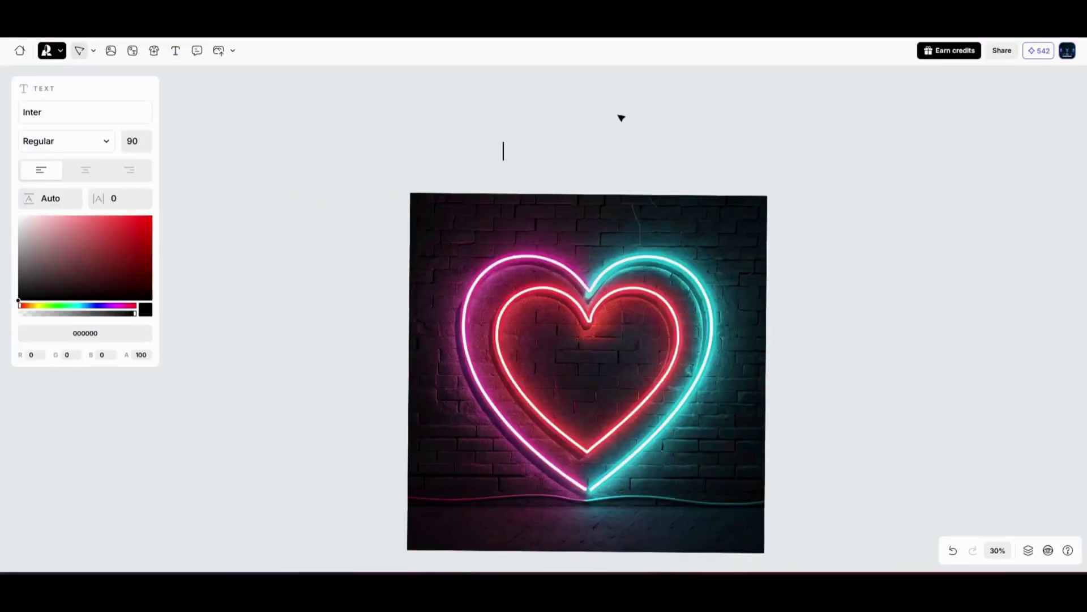
pyautogui.hotkey('ctrl', 'a')
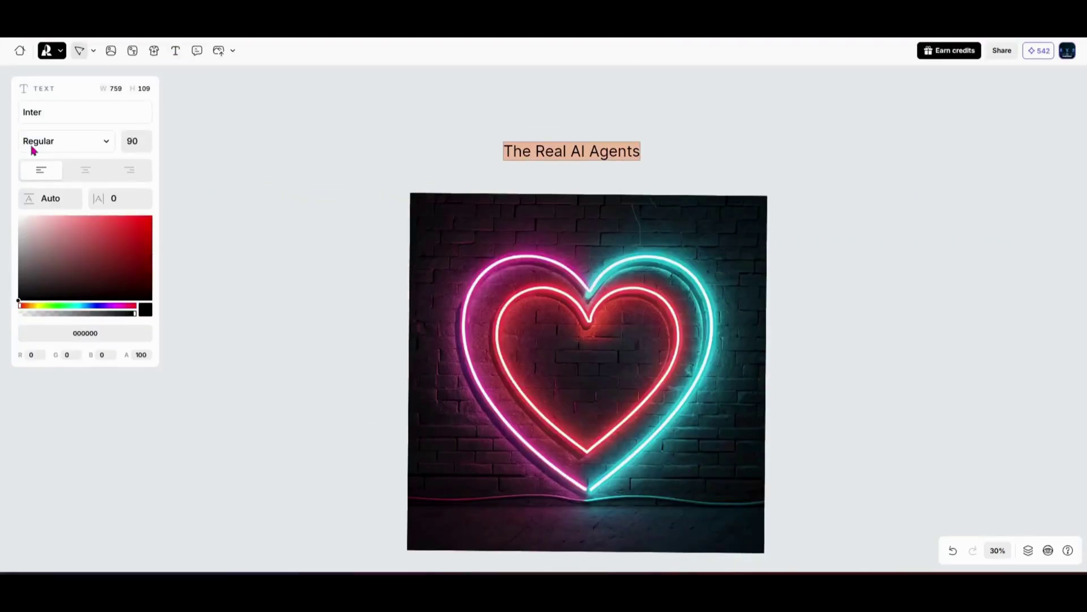
pyautogui.moveTo(16, 302); pyautogui.dragTo(18, 215)
pyautogui.click(598, 165)
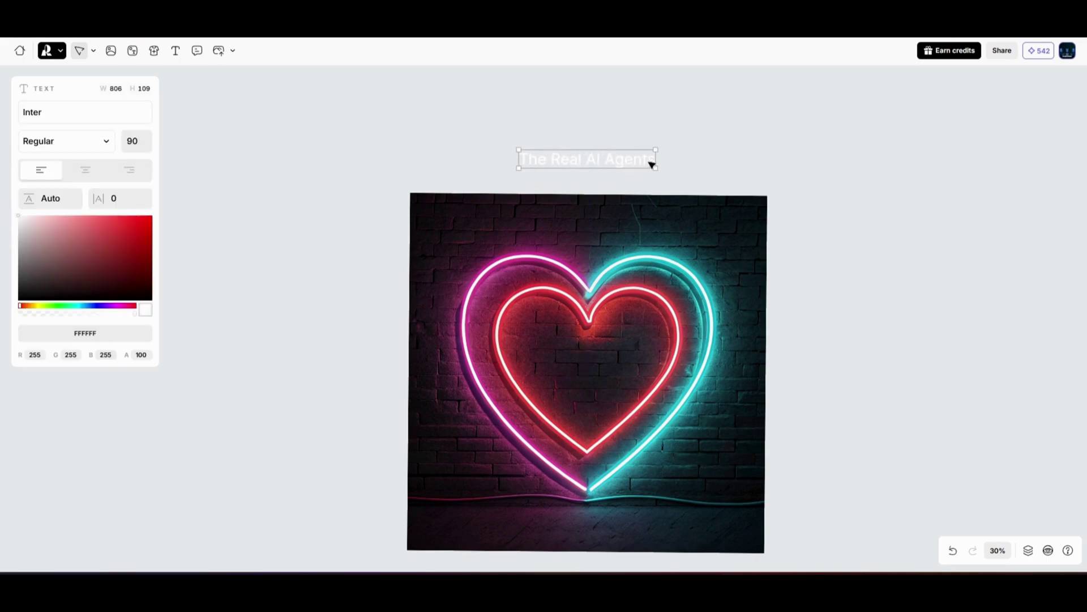
pyautogui.moveTo(652, 164); pyautogui.dragTo(579, 350)
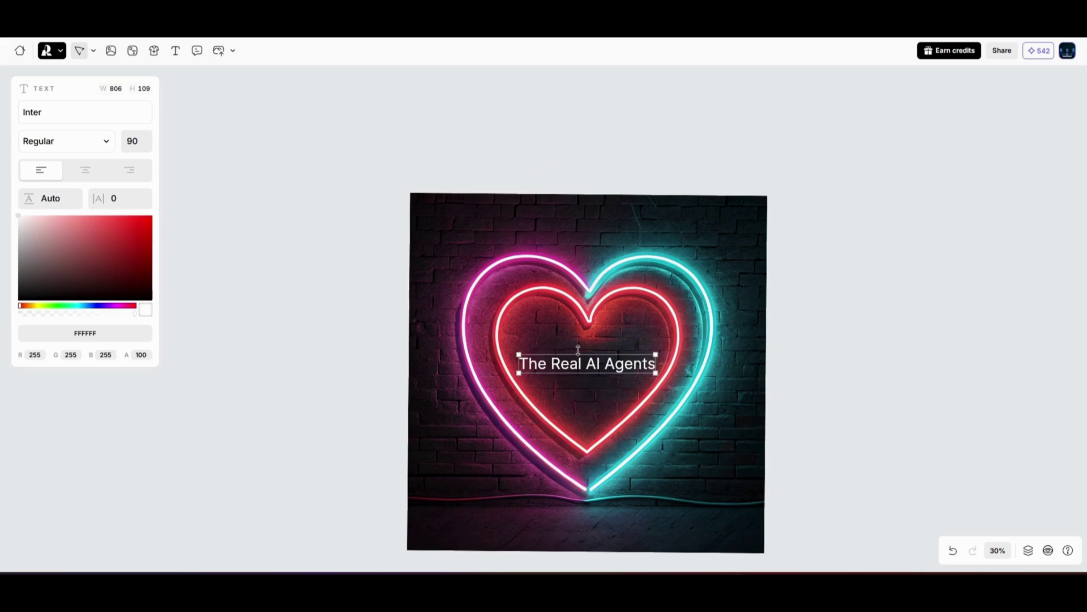
pyautogui.moveTo(406, 190); pyautogui.dragTo(773, 555)
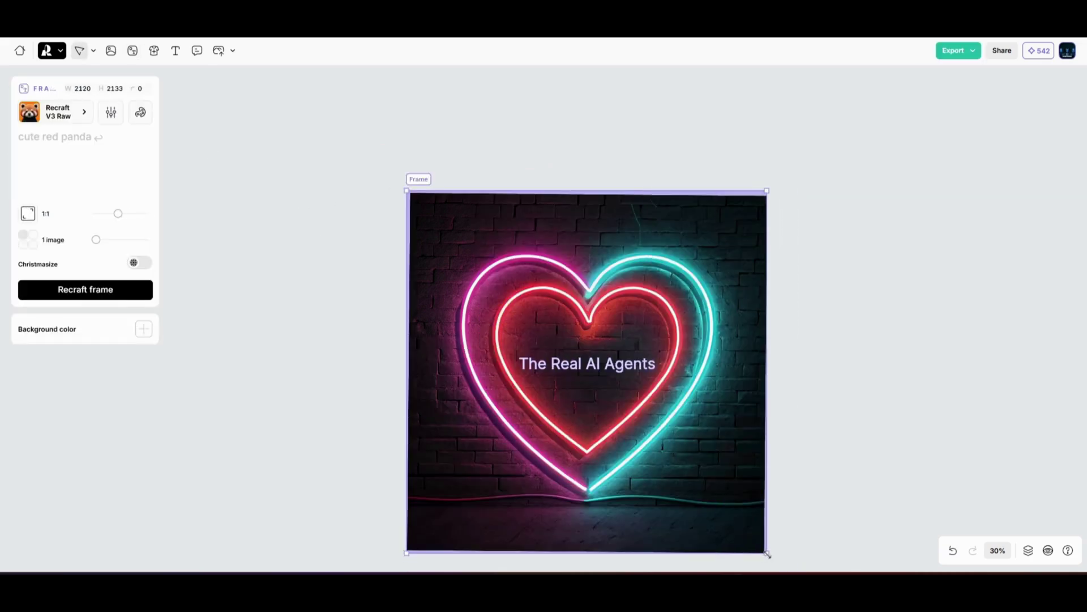
pyautogui.click(116, 296)
# Step: Move the text above the frame, shift the teal frame upper left, and set its background to yellow
pyautogui.click(969, 368)
pyautogui.moveTo(969, 368); pyautogui.dragTo(967, 148)
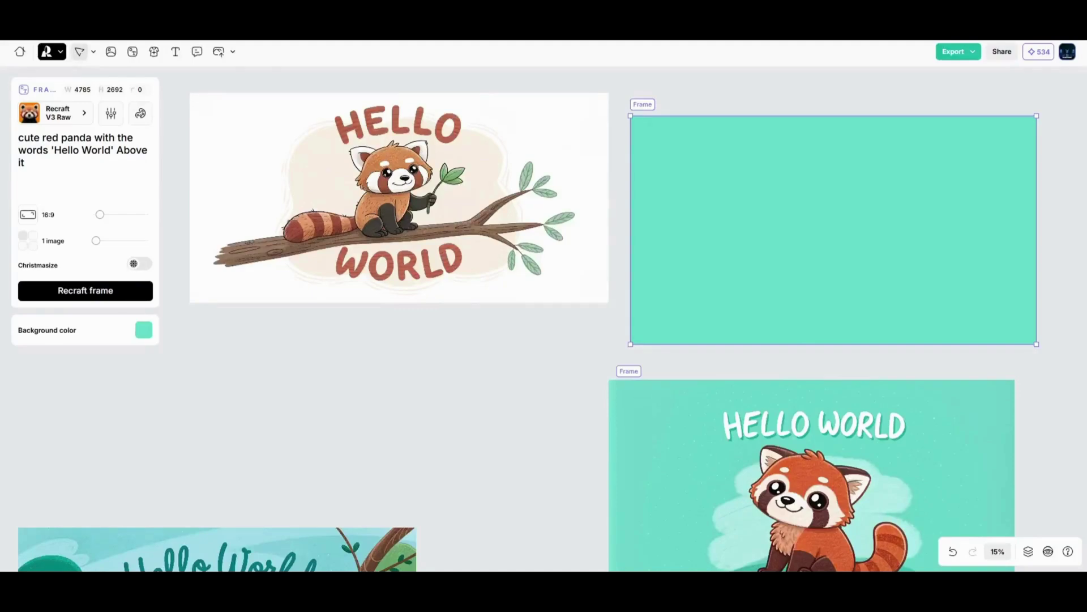
pyautogui.moveTo(845, 216); pyautogui.dragTo(412, 177)
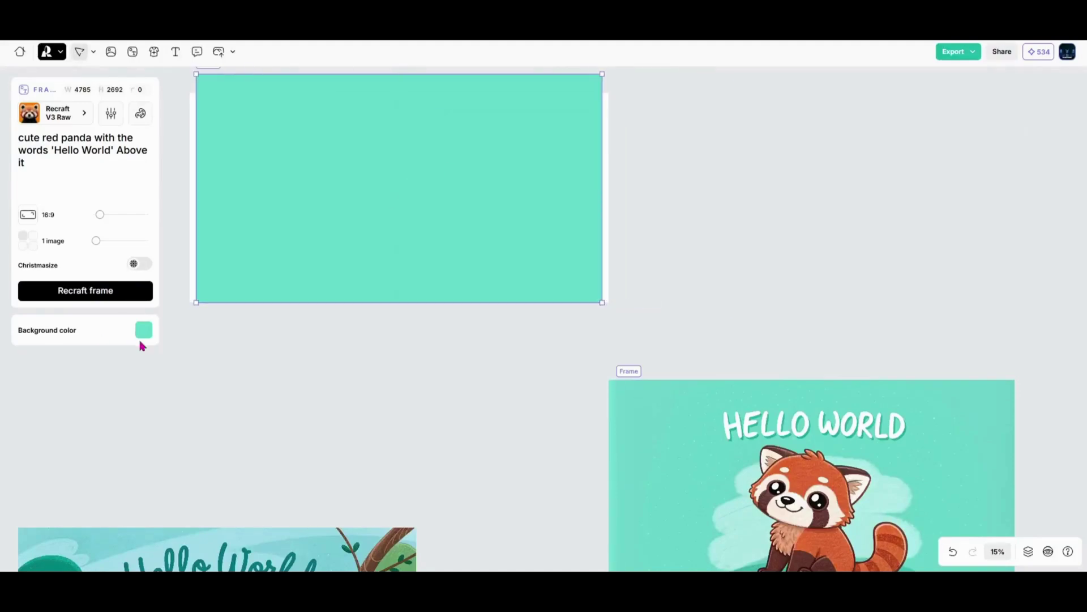
pyautogui.click(143, 330)
pyautogui.click(198, 415)
pyautogui.moveTo(198, 415); pyautogui.dragTo(190, 415)
pyautogui.click(85, 290)
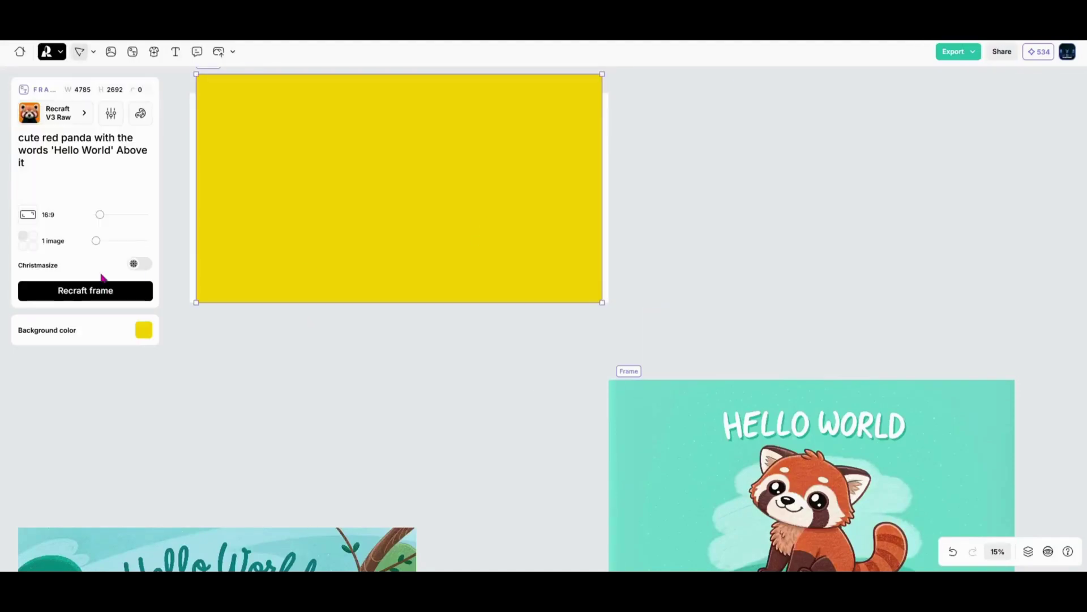
pyautogui.scroll(2, 770, 318)
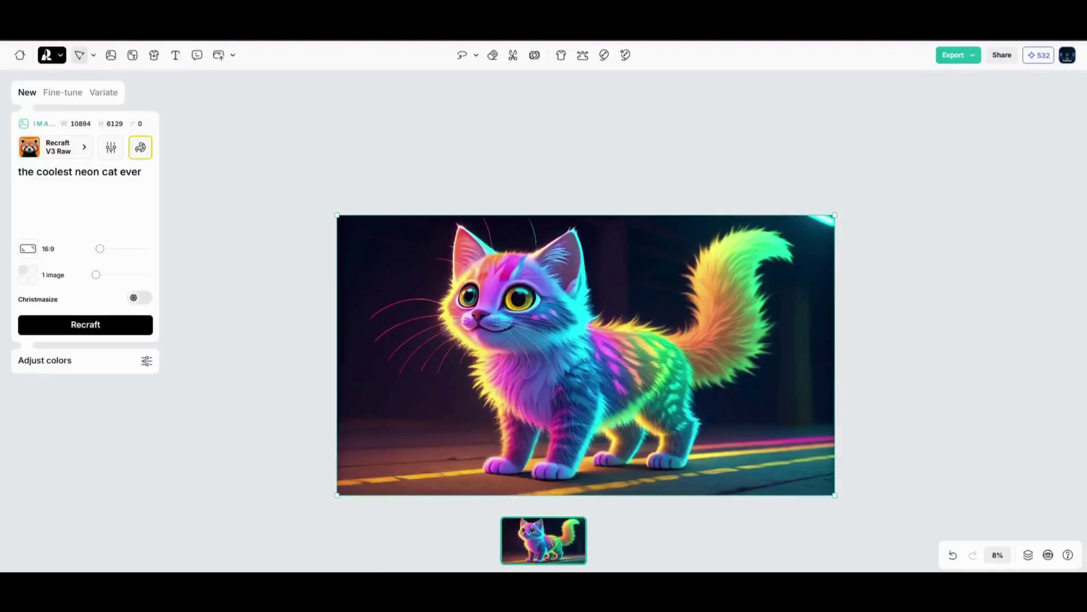
# Step: Add ExtraBold, size 200, yellow-green text above the cat, widen the frame to 16:9, and Recraft it
pyautogui.press('t')
pyautogui.click(462, 149)
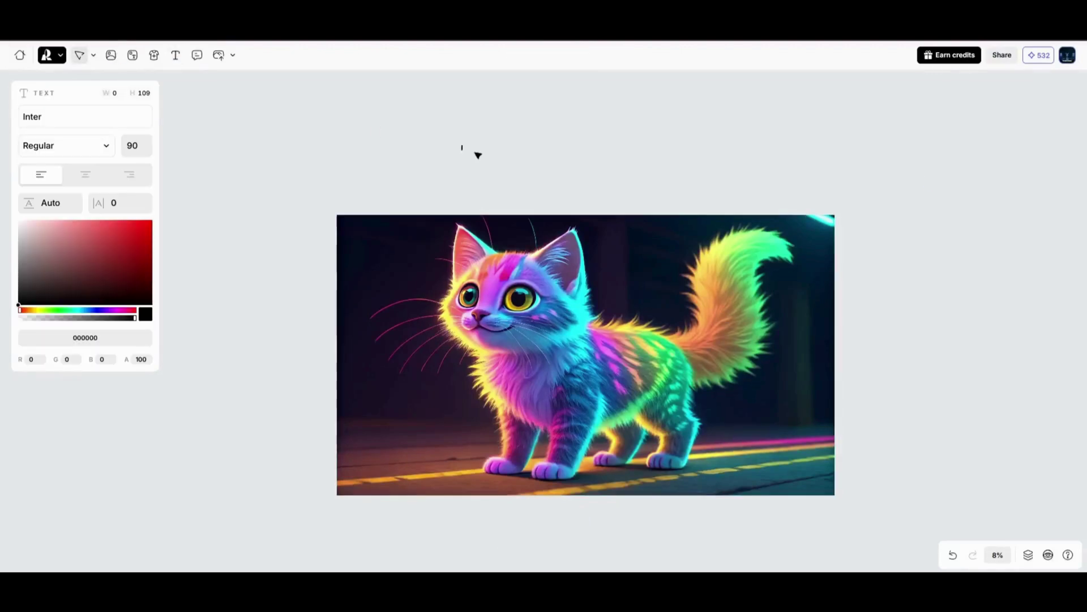
pyautogui.click(105, 146)
pyautogui.click(49, 306)
pyautogui.click(135, 146)
pyautogui.write('200')
pyautogui.click(137, 226)
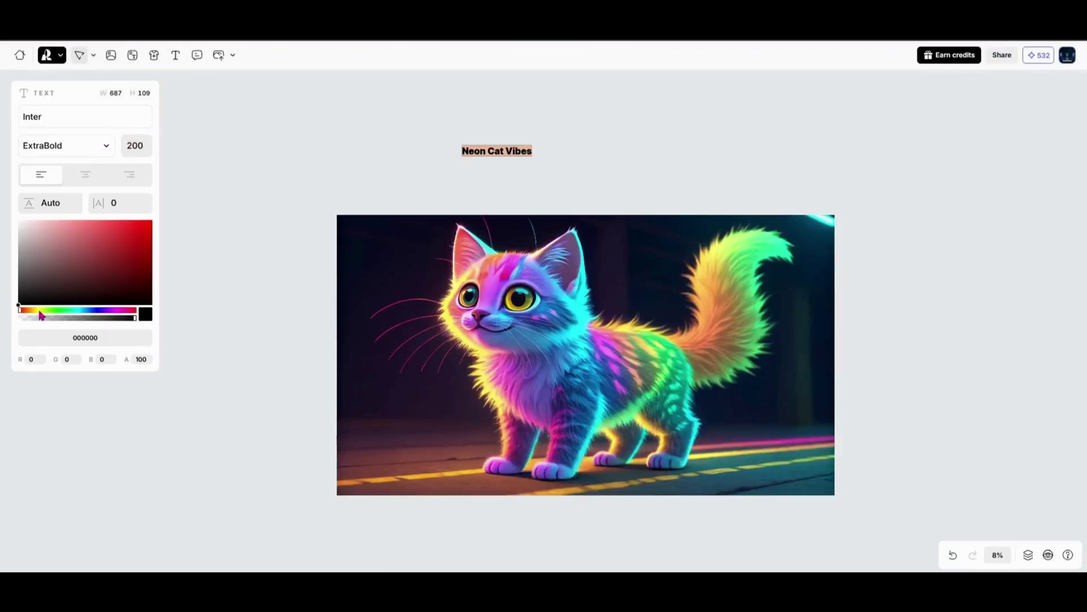
pyautogui.click(40, 309)
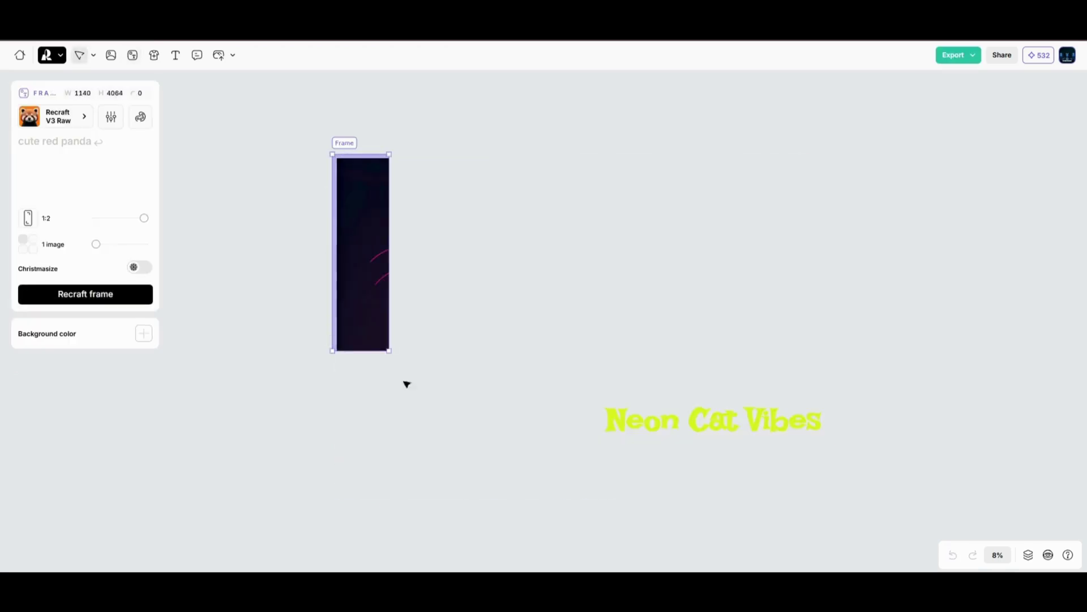
pyautogui.moveTo(389, 350); pyautogui.dragTo(844, 446)
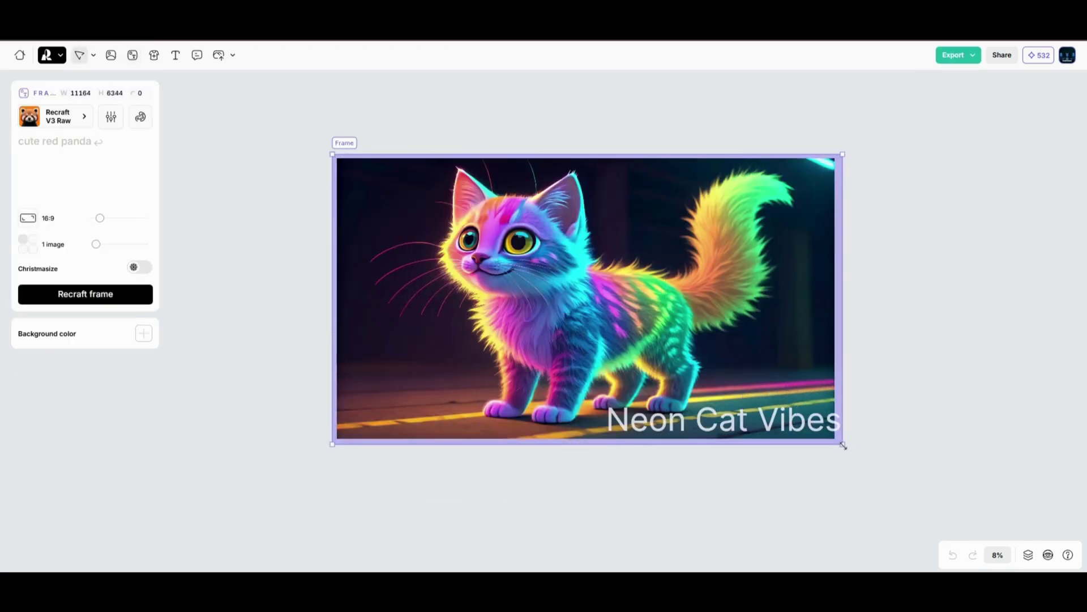
pyautogui.click(102, 301)
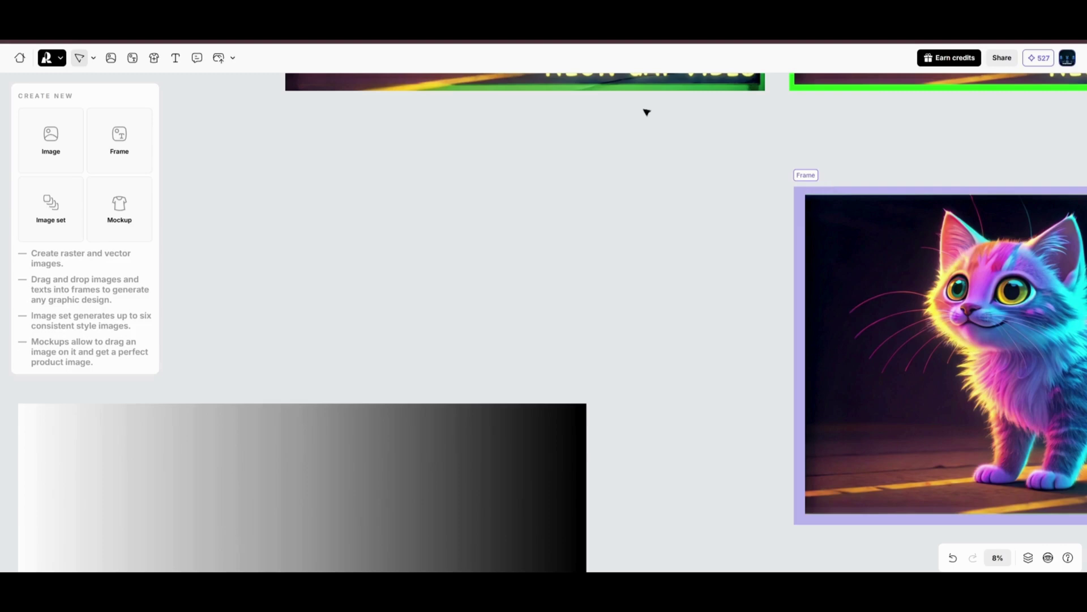
# Step: Delete the original cat image and empty purple frame, import the downloaded PNG, and draw a frame around it
pyautogui.click(859, 316)
pyautogui.press('Delete')
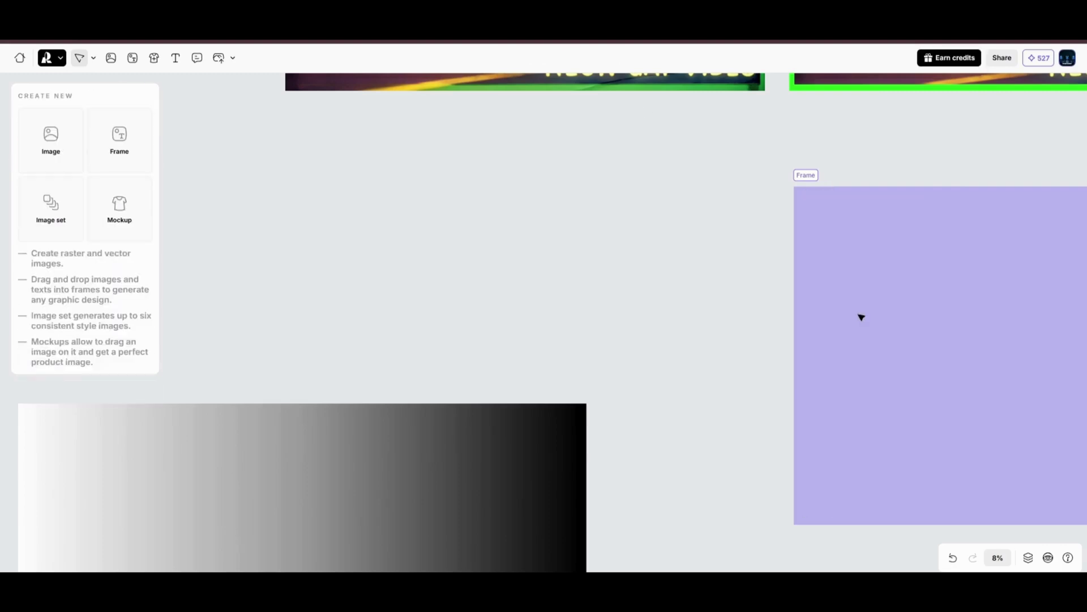
pyautogui.click(862, 280)
pyautogui.press('Delete')
pyautogui.moveTo(910, 79); pyautogui.dragTo(565, 267)
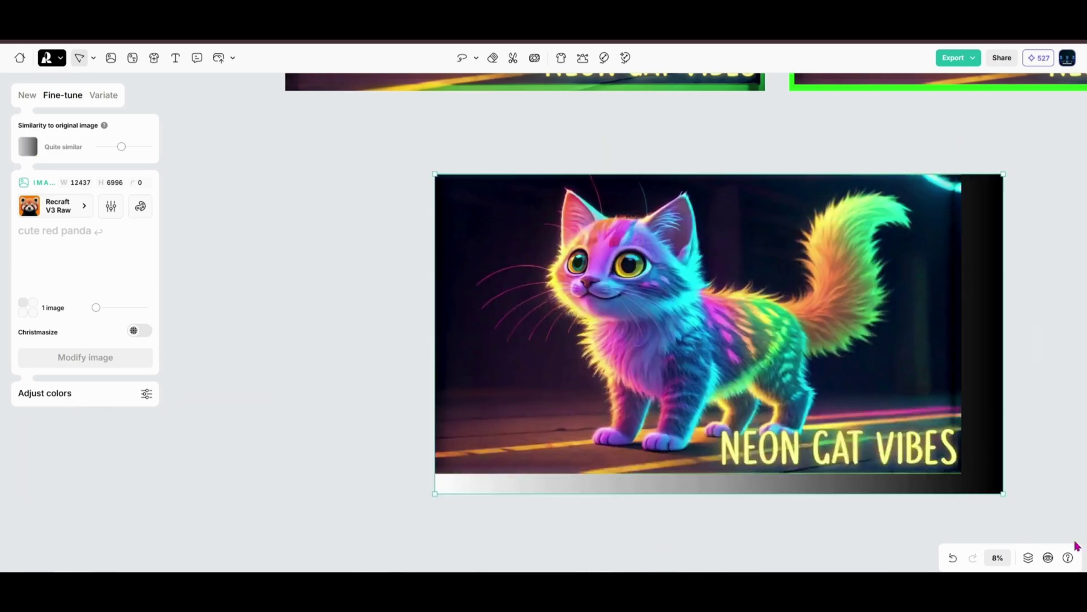
pyautogui.press('f')
pyautogui.moveTo(430, 111); pyautogui.dragTo(984, 441)
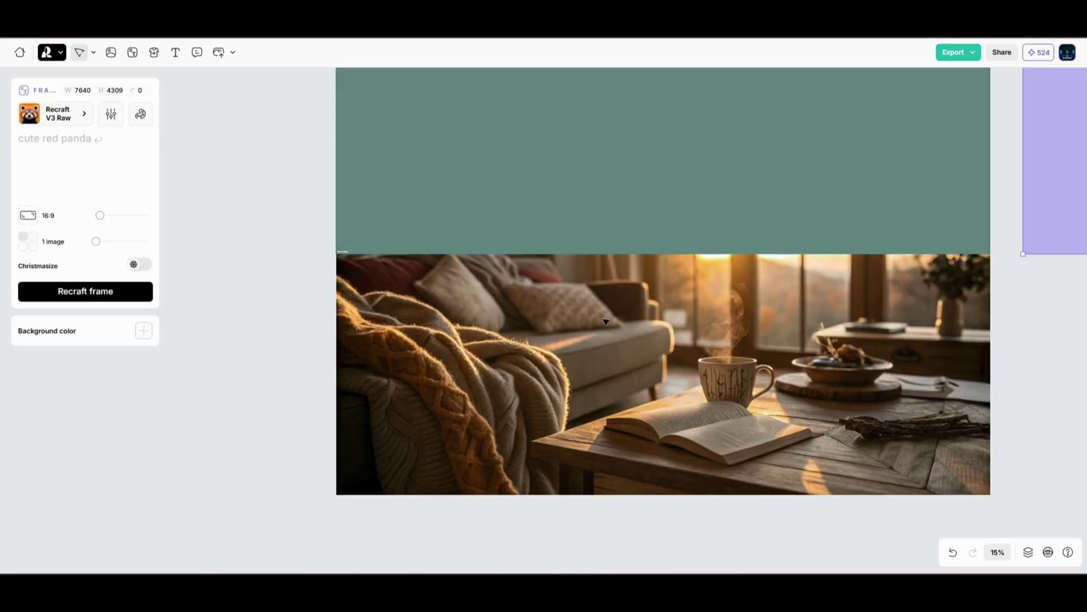
pyautogui.scroll(4, 1025, 440)
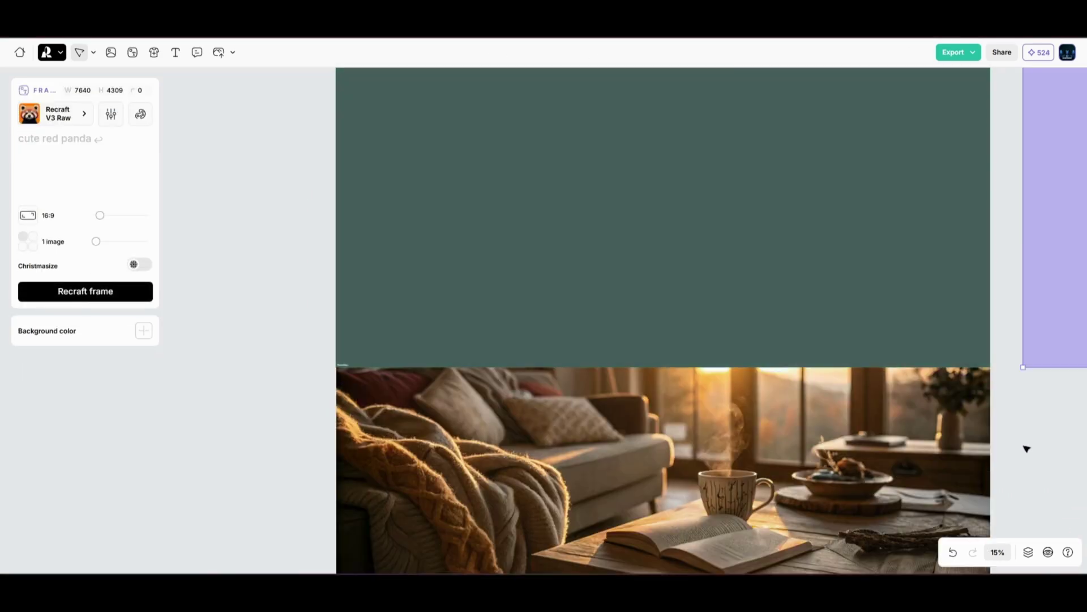
pyautogui.scroll(4, 1028, 451)
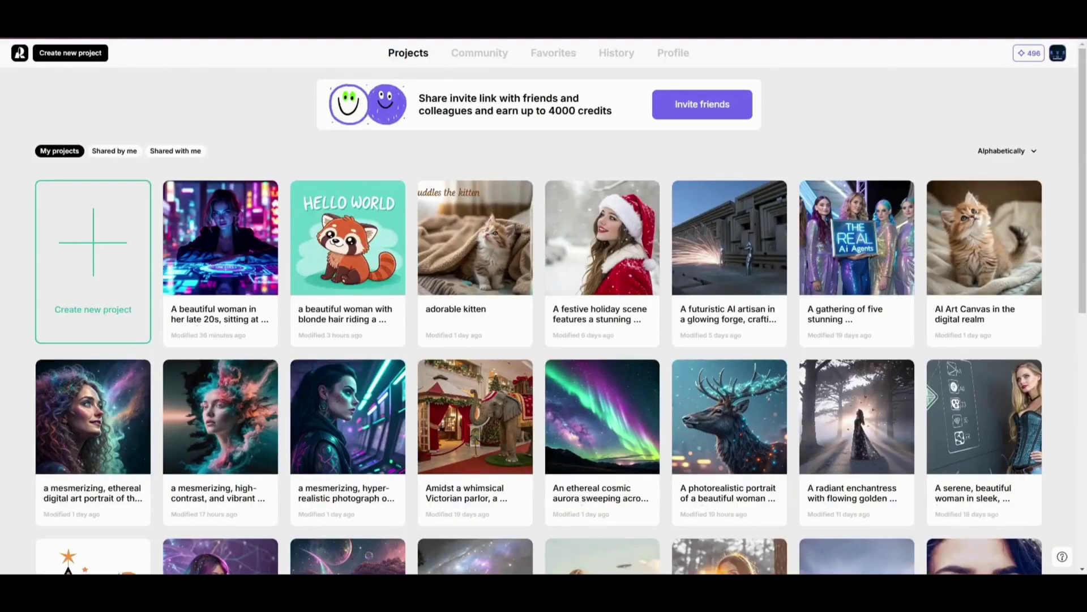
# Step: Scroll down through the saved projects grid on the Projects page
pyautogui.scroll(-5, 519, 317)
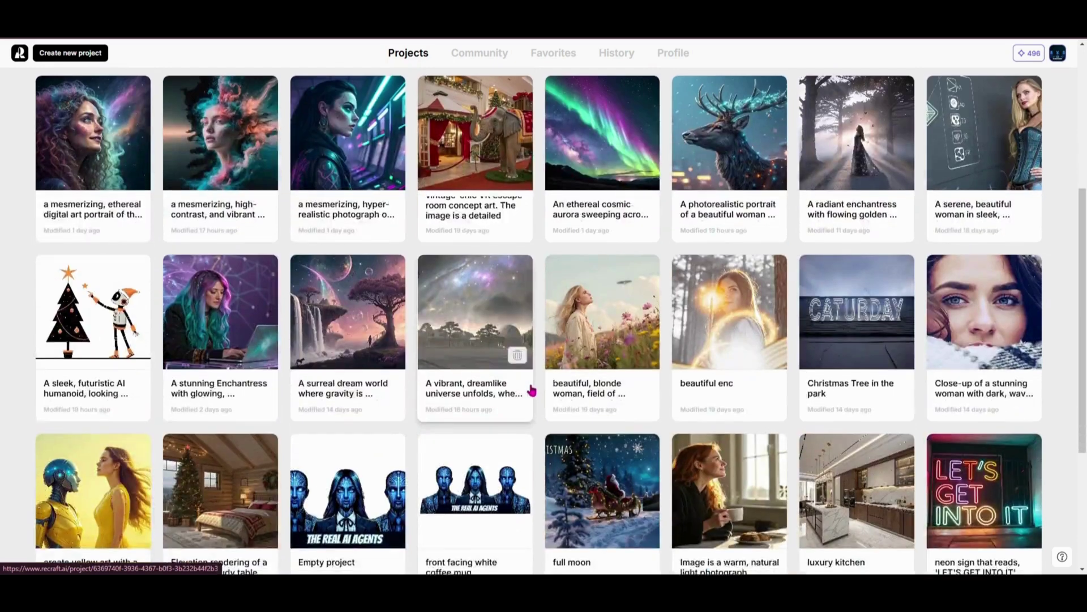
pyautogui.scroll(-2, 531, 390)
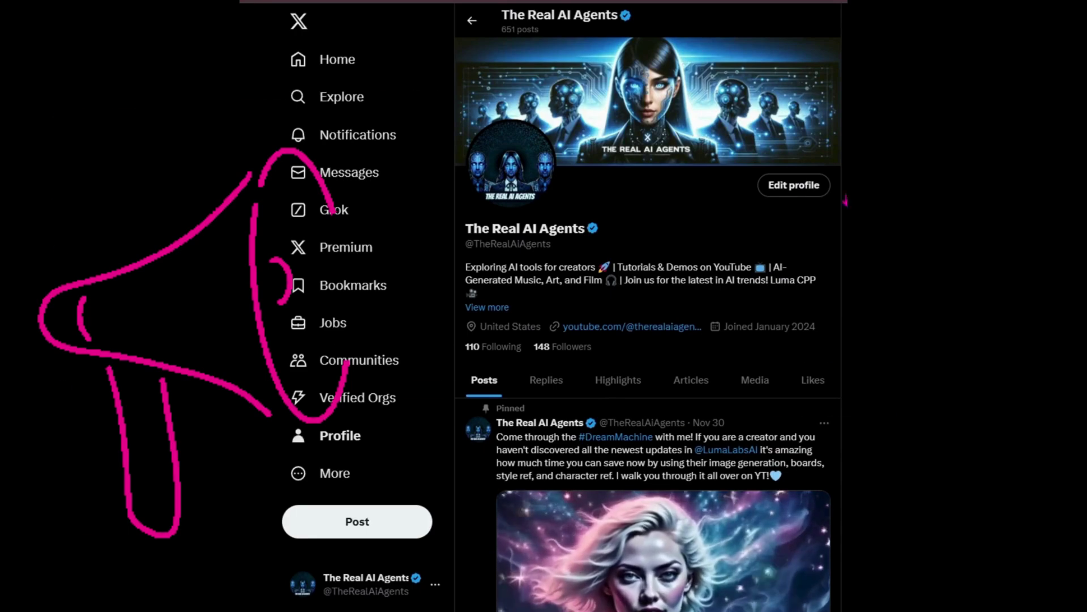
# Step: Scroll down the X profile's Posts feed past the Grok 2 cat comparison and neon garden challenge
pyautogui.scroll(-5, 648, 323)
pyautogui.scroll(-8, 648, 307)
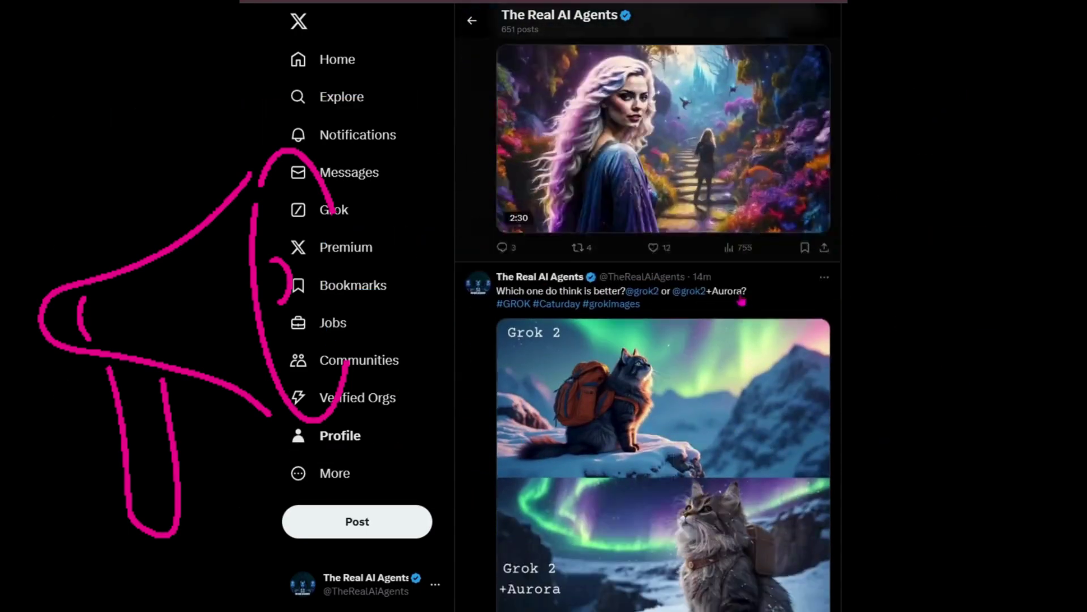
pyautogui.scroll(-9, 741, 298)
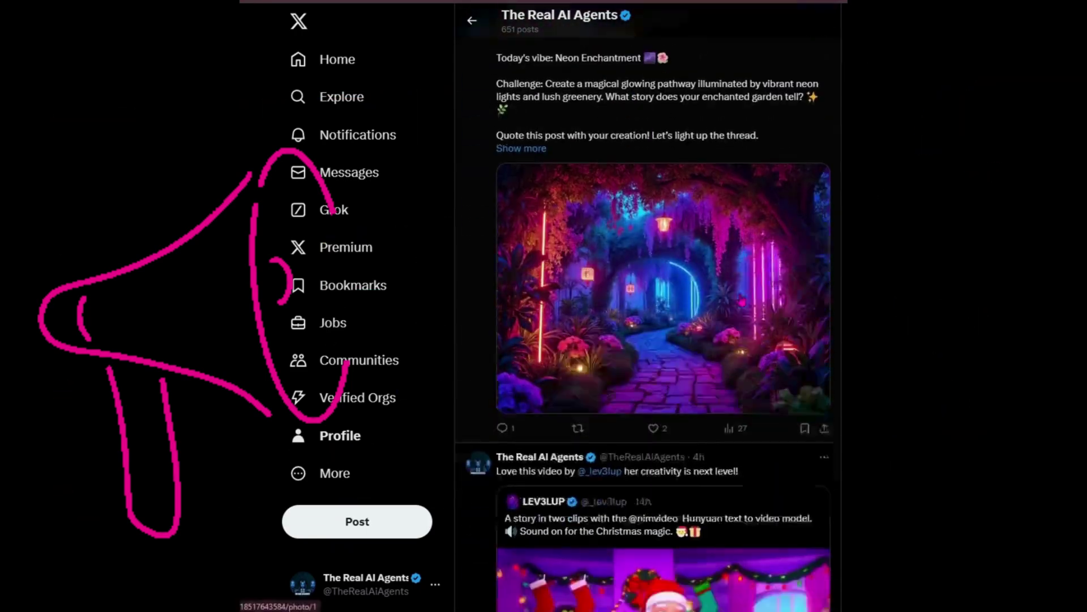
pyautogui.scroll(-5, 741, 298)
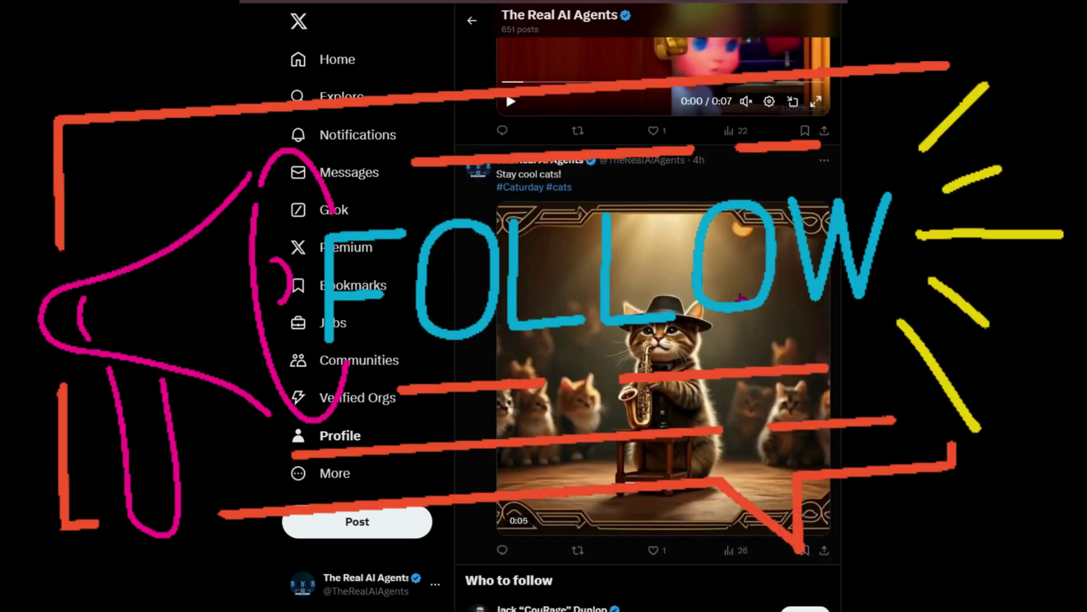
pyautogui.scroll(-11, 741, 297)
pyautogui.scroll(-1, 741, 300)
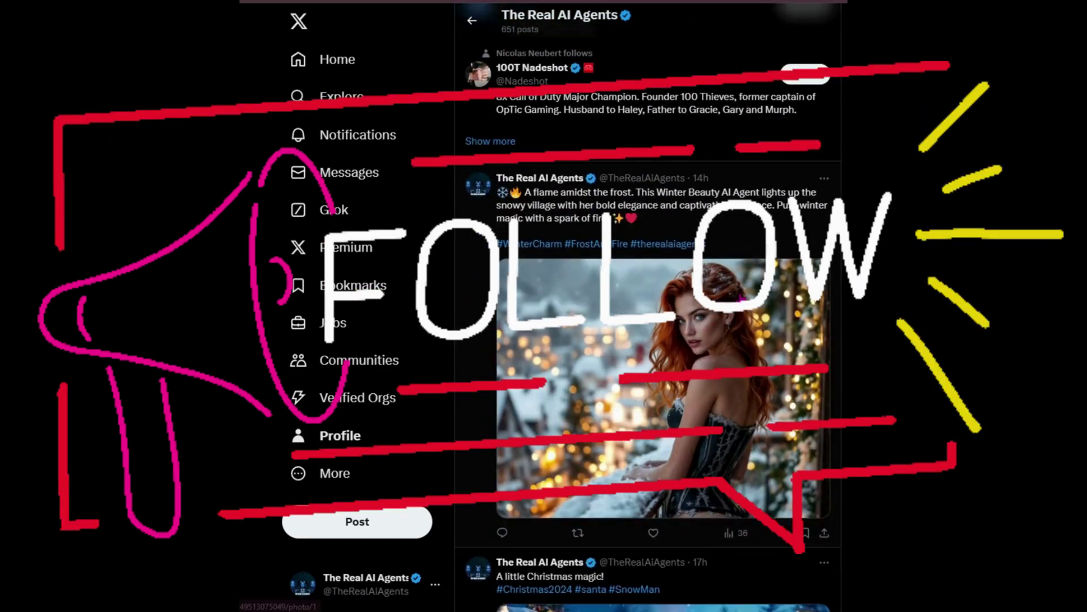